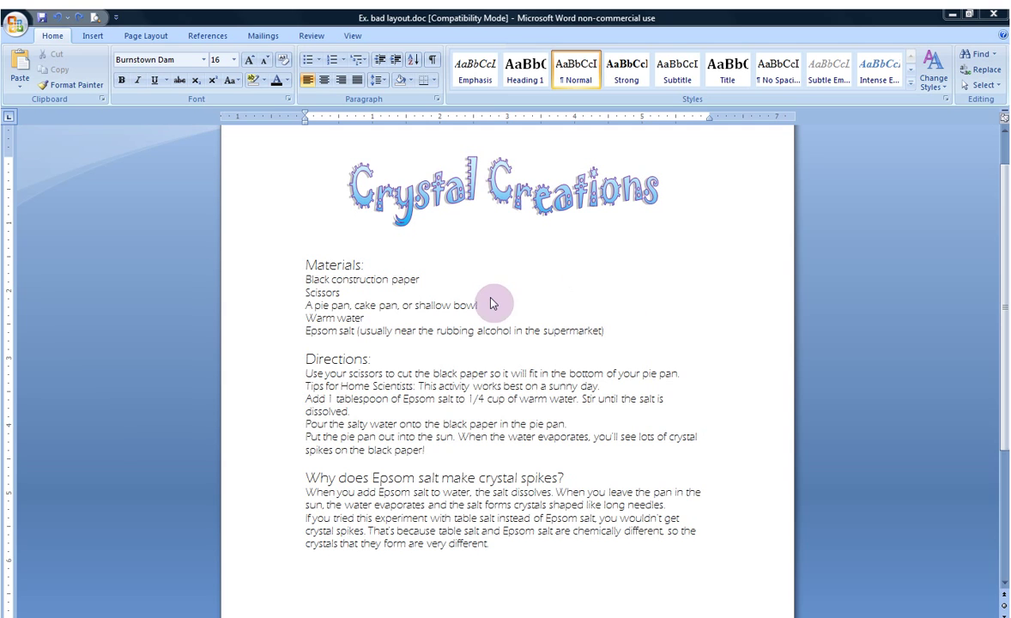
Insert the picture Epsom Salt.jpg from the Microsoft Clip Organizer folder right after the Materials heading.
left_click(428, 284)
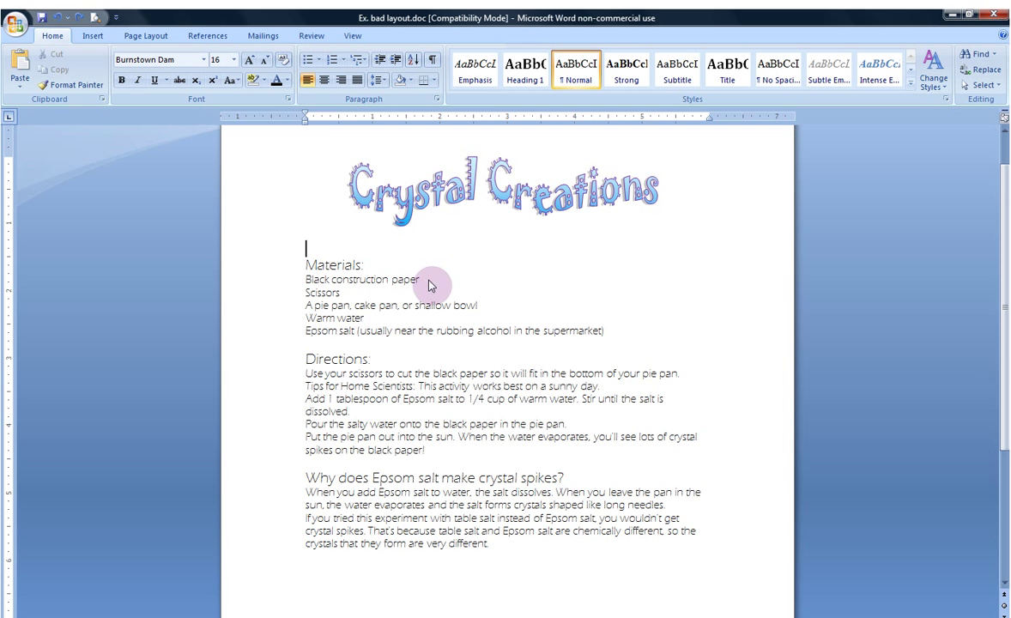
left_click(400, 265)
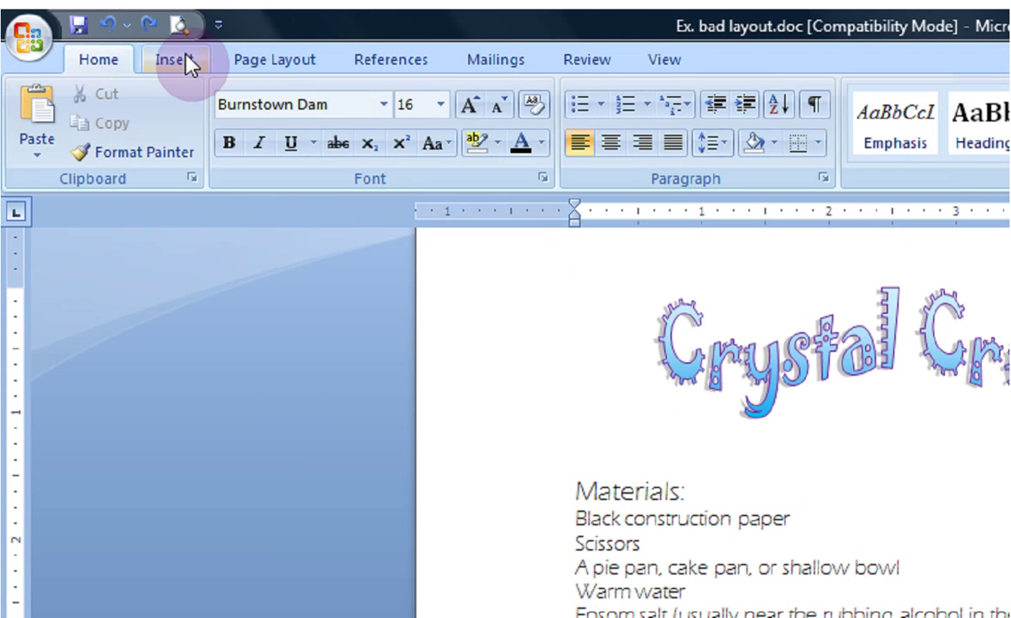
left_click(186, 59)
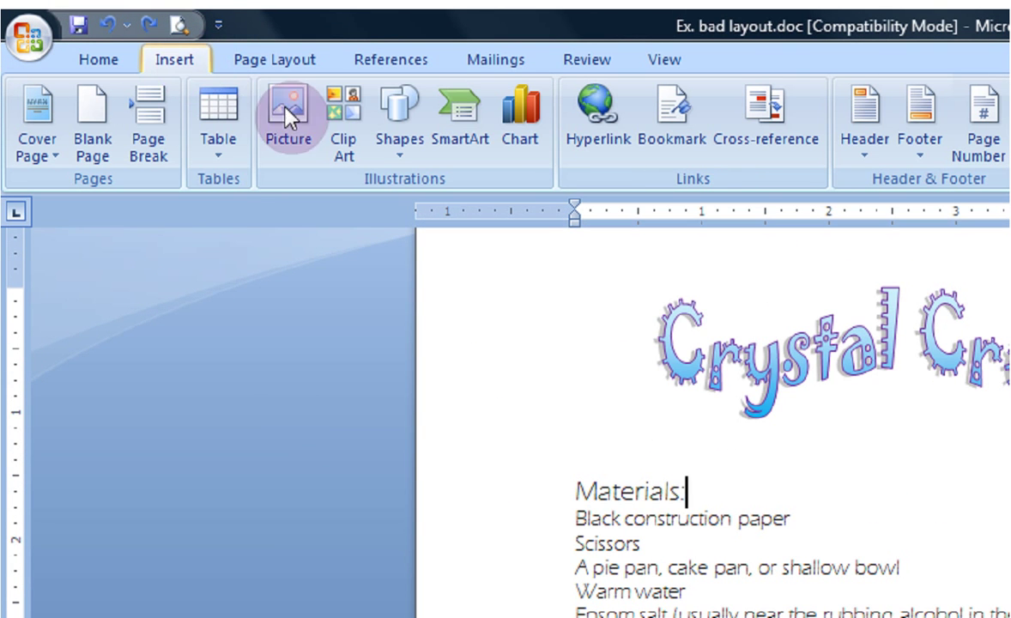
left_click(298, 159)
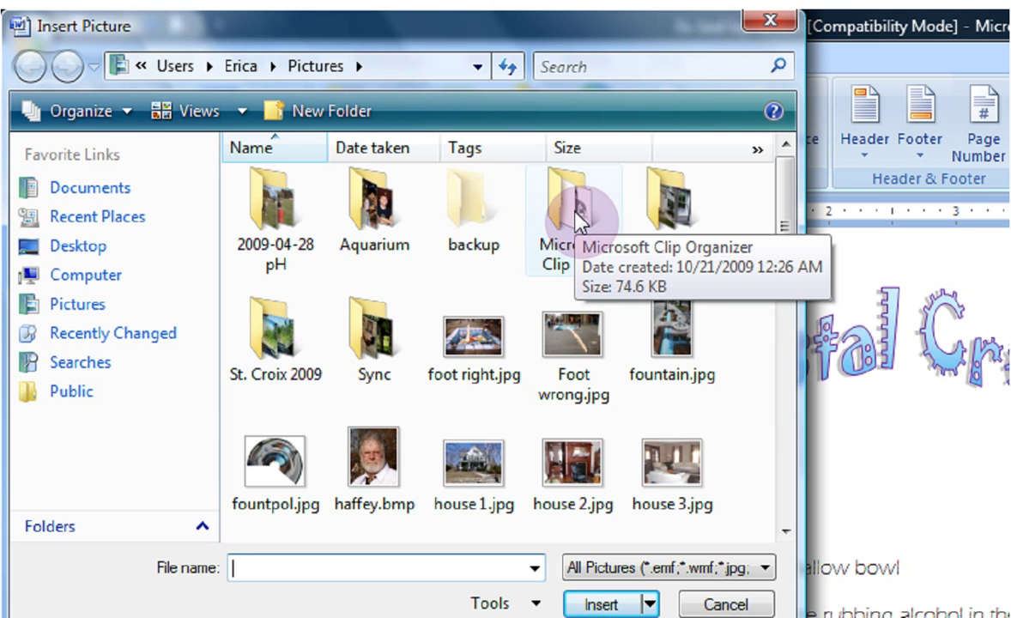
double_click(577, 222)
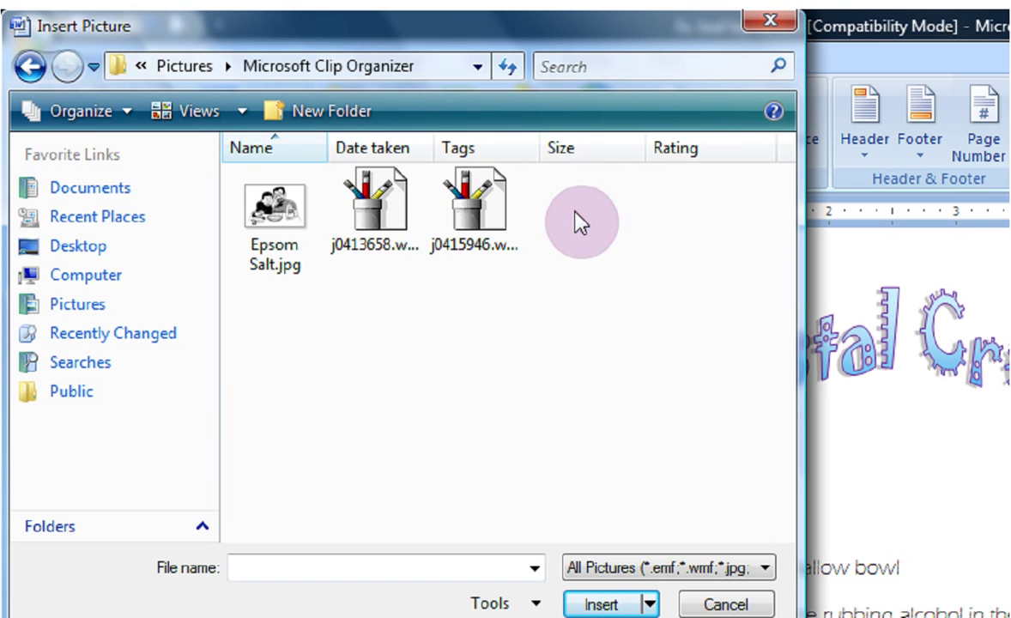
left_click(271, 208)
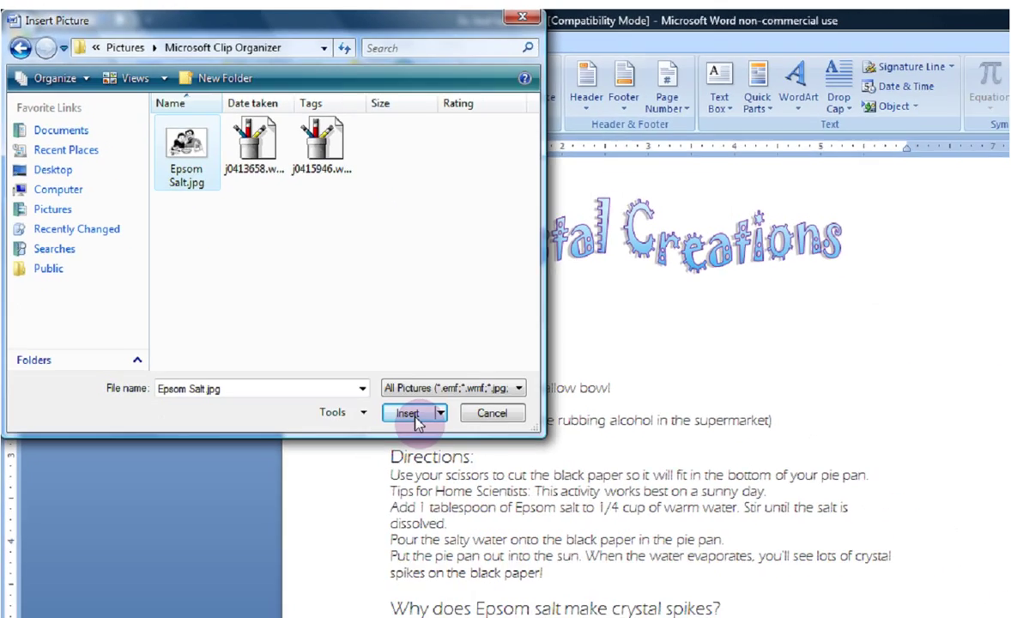
left_click(601, 604)
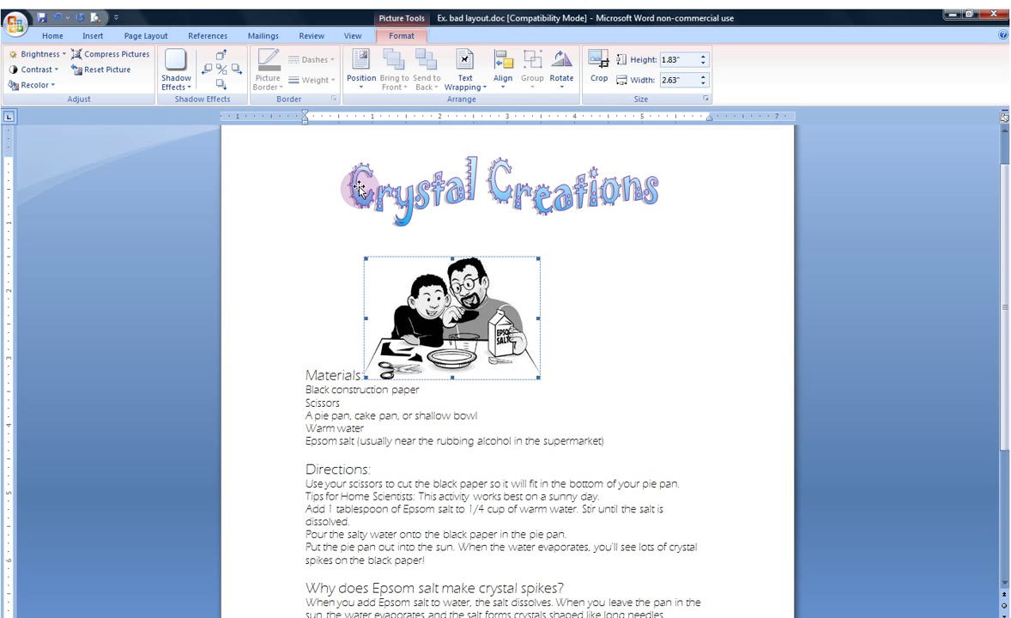
left_click(653, 322)
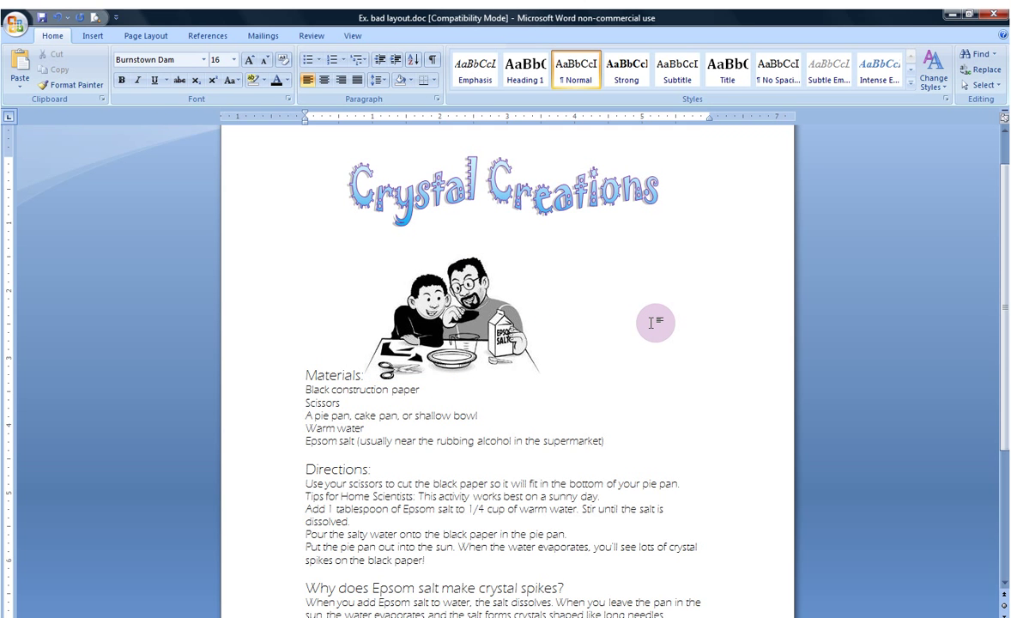
left_click(455, 323)
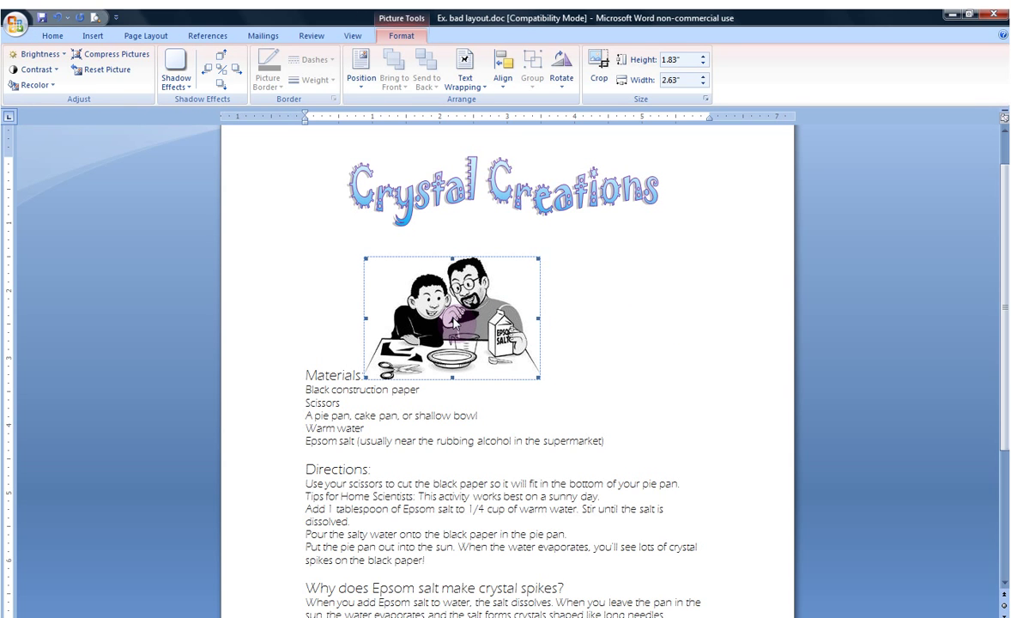
left_click(716, 325)
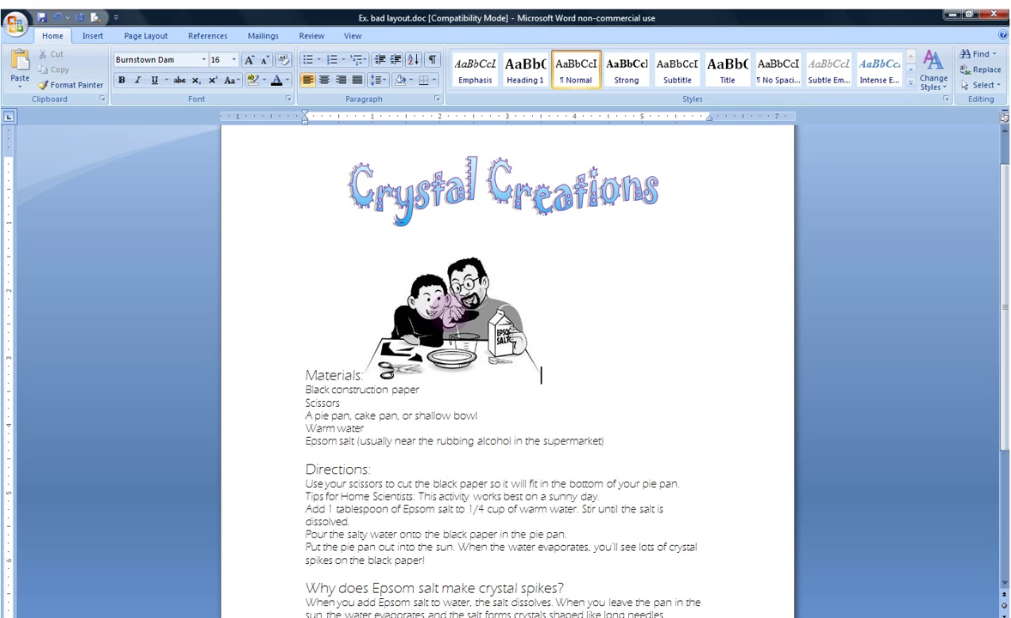
Position the inserted picture at the middle right of the page with text wrapping.
left_click(451, 316)
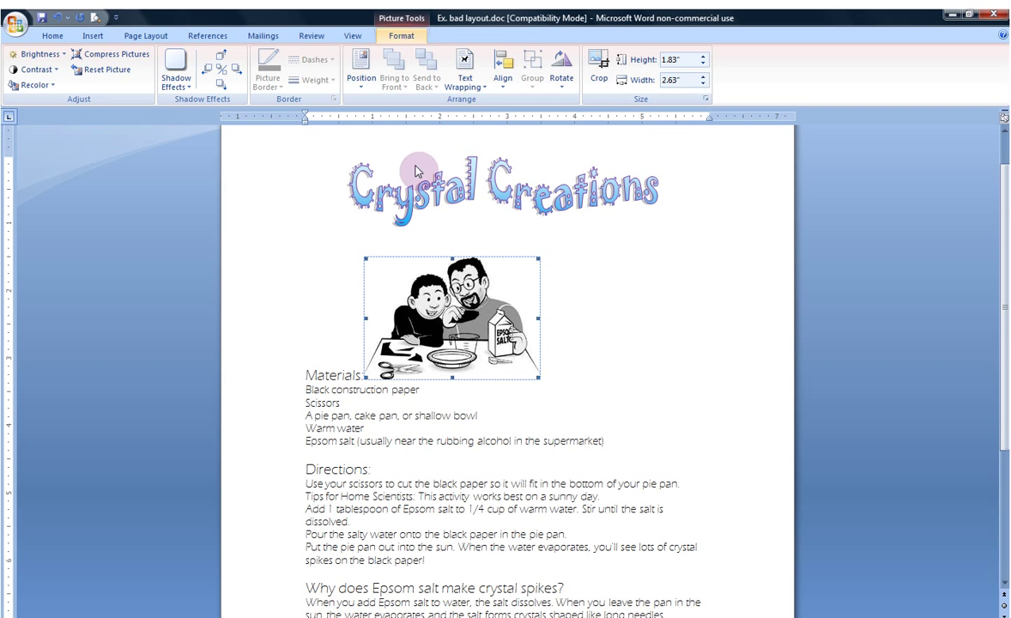
scroll(413, 165, "down", 2)
left_click(453, 248)
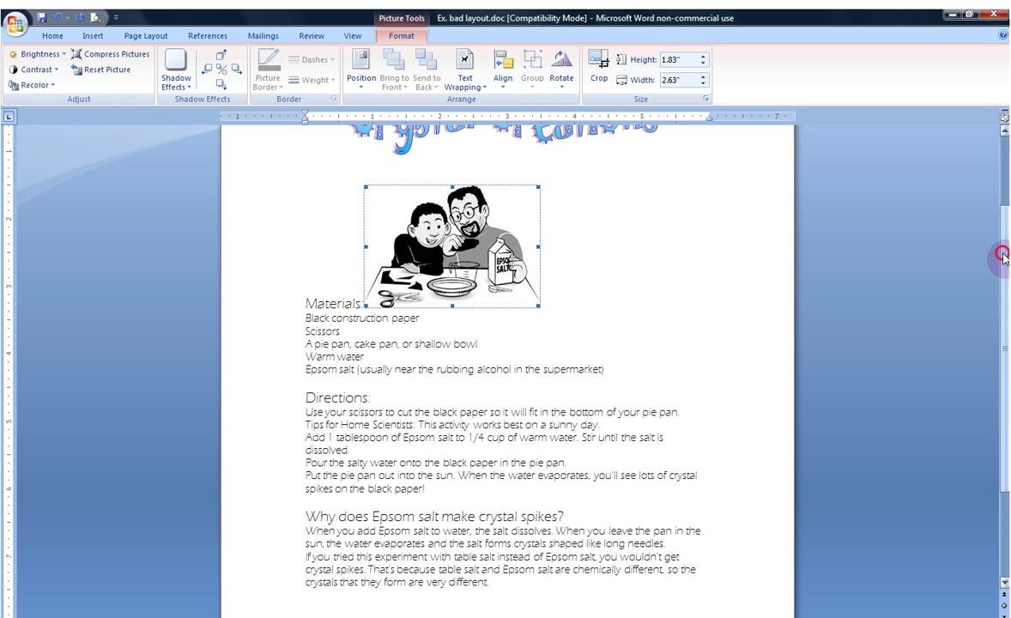
left_click_drag(1004, 247, 1006, 224)
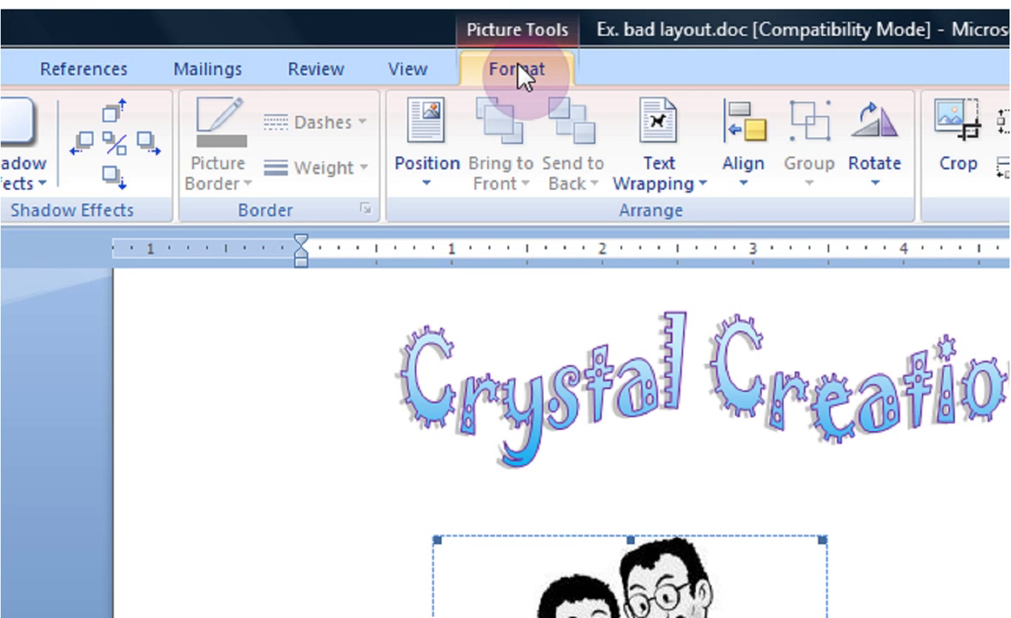
left_click(424, 185)
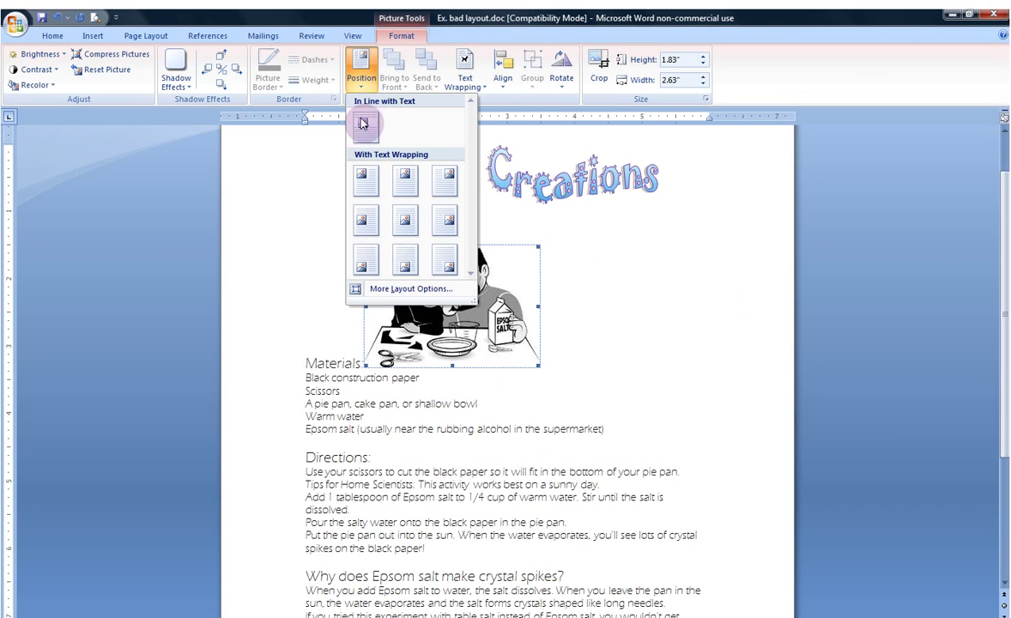
left_click(448, 222)
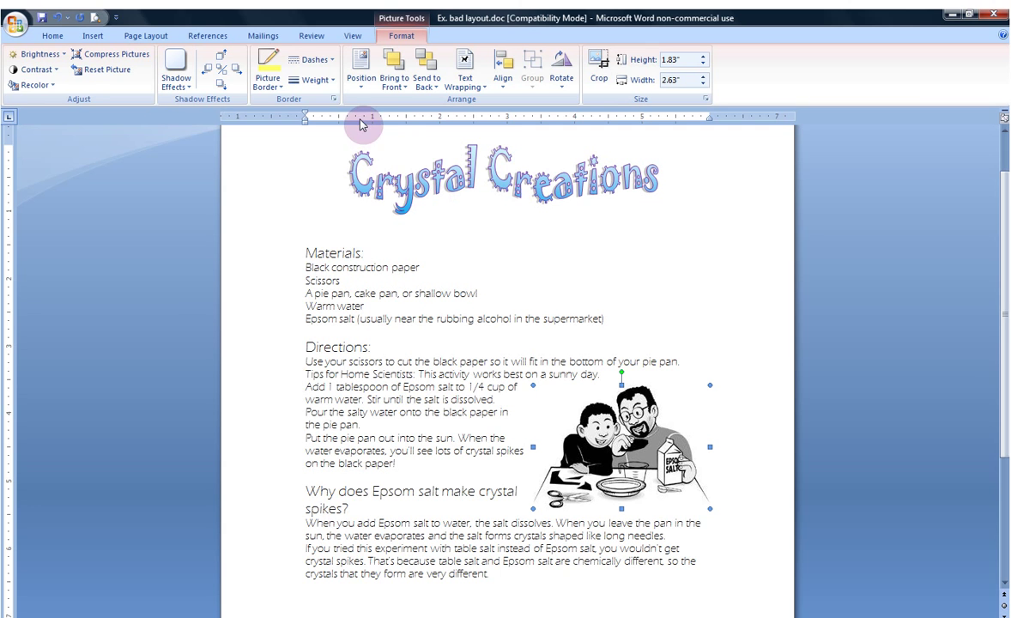
Check the picture's placement in the One Page view and return the document to 100% zoom.
left_click(352, 39)
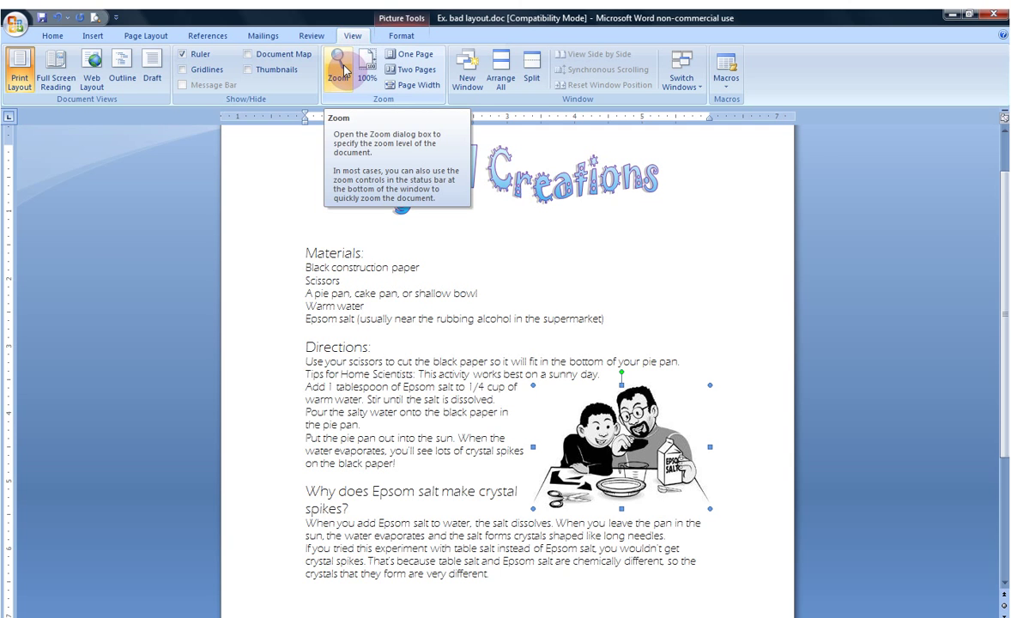
left_click(398, 56)
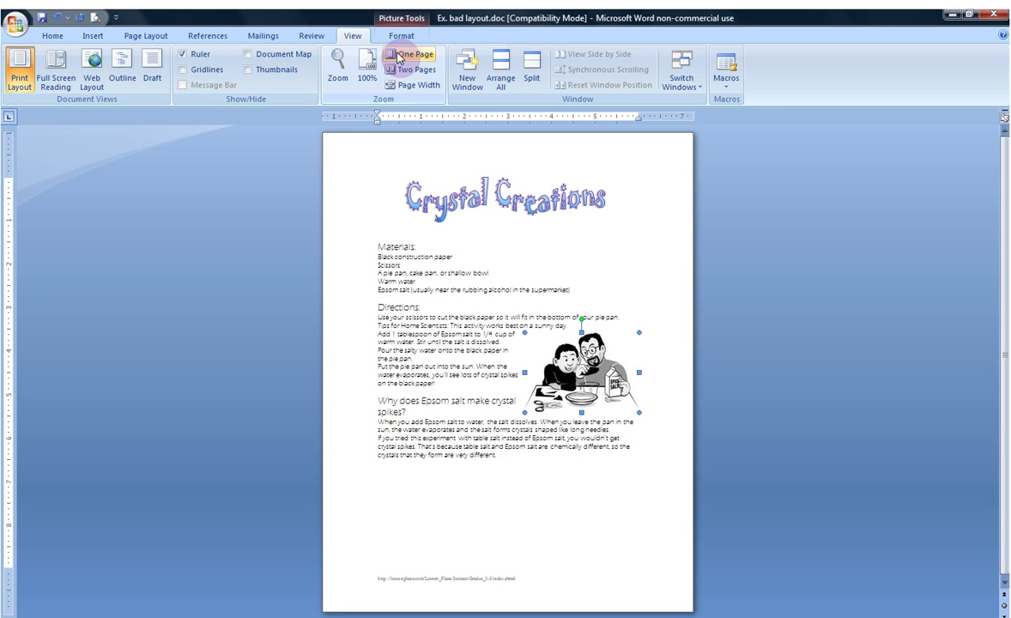
left_click(365, 71)
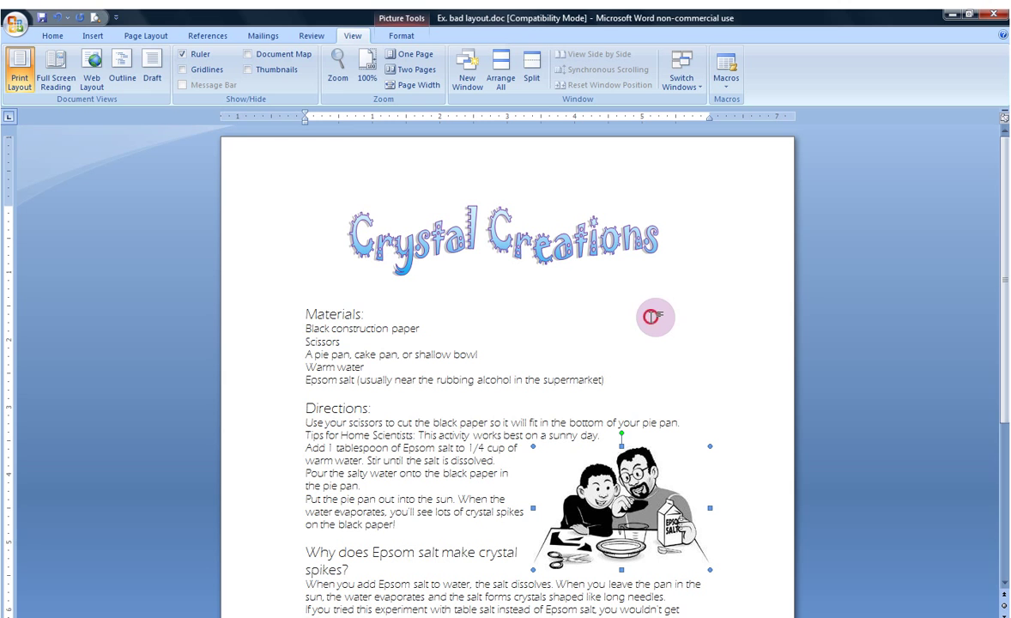
left_click(655, 318)
left_click(624, 477)
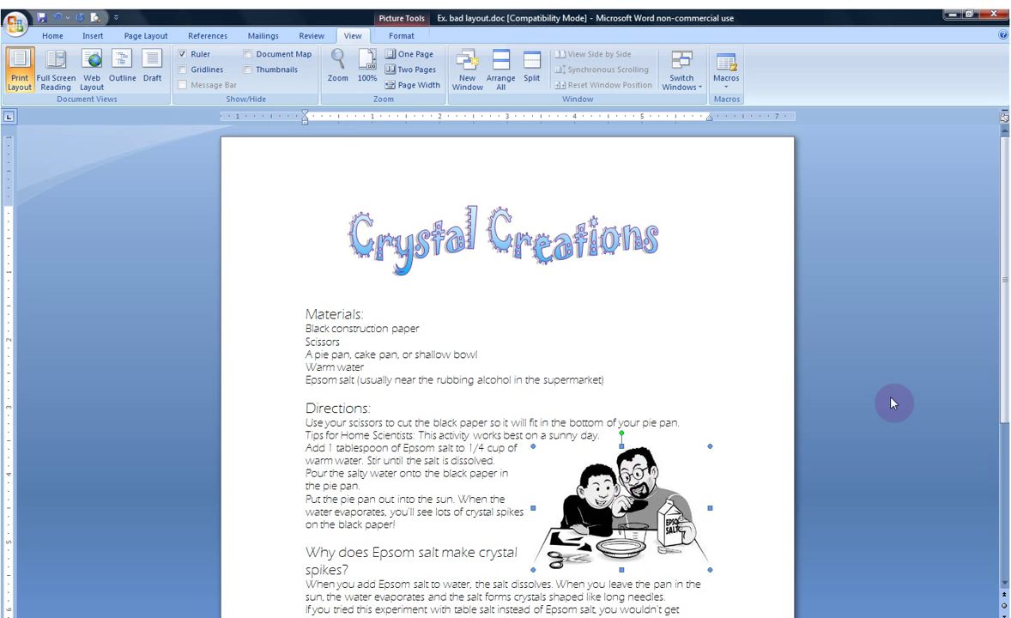
Set the text wrapping of the picture beside the Directions text to Square.
scroll(1006, 408, "down", 1)
scroll(1004, 412, "down", 2)
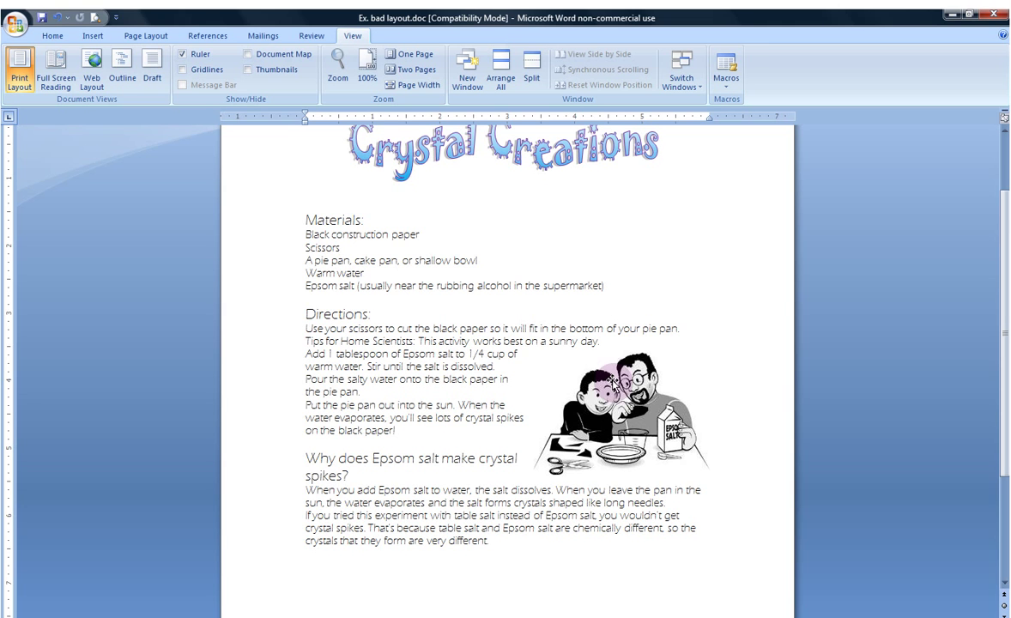
left_click(569, 359)
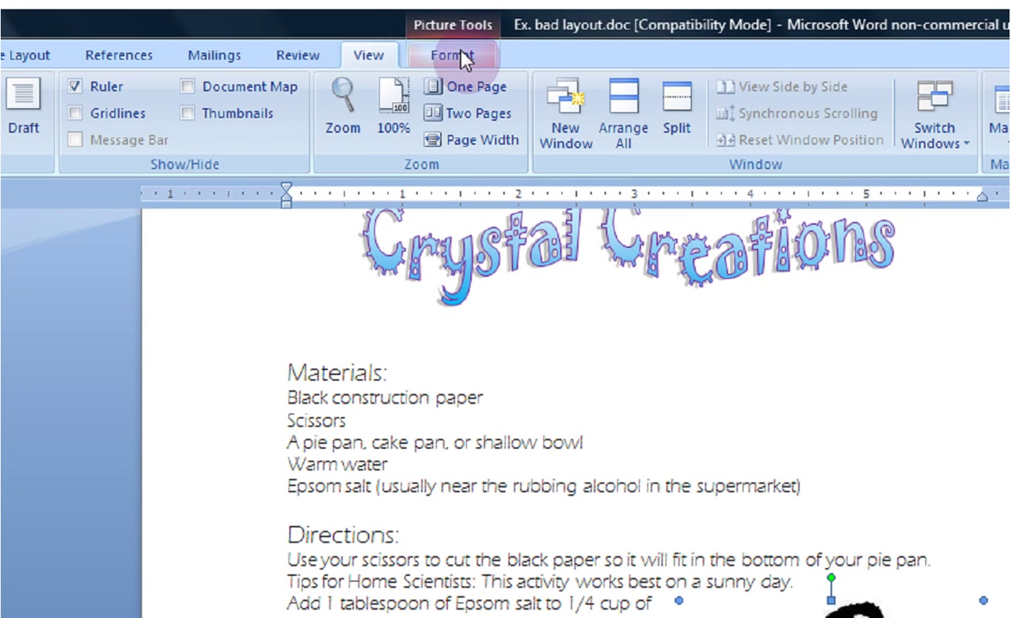
left_click(463, 54)
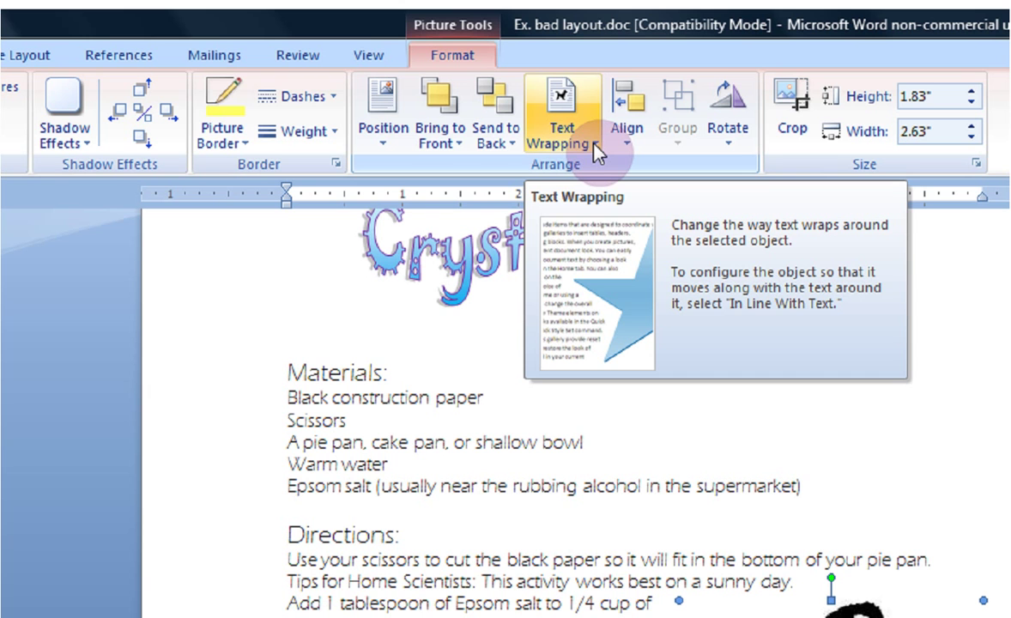
left_click(596, 150)
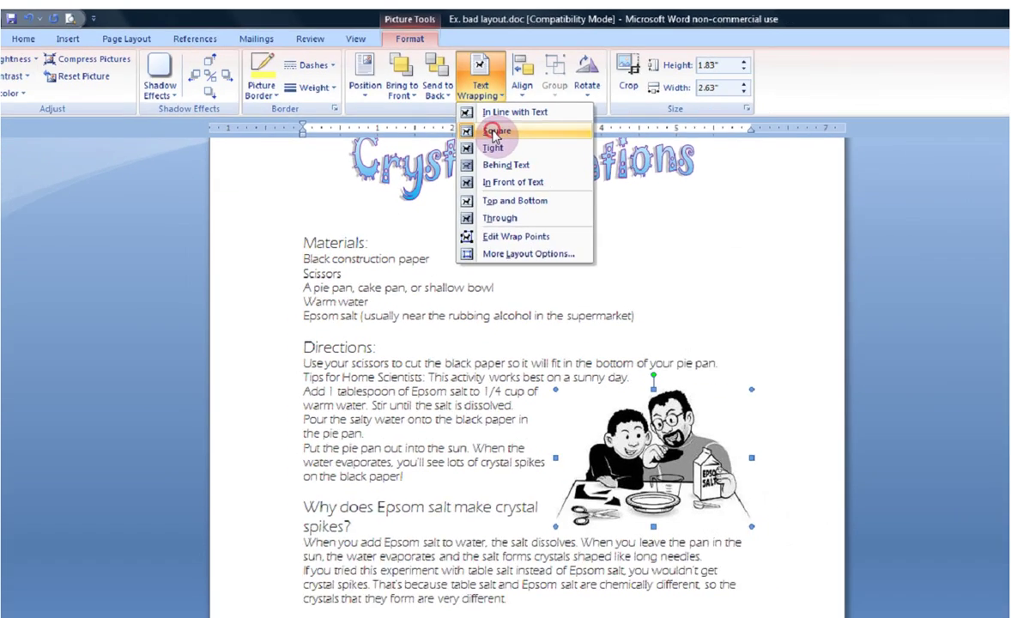
left_click(538, 166)
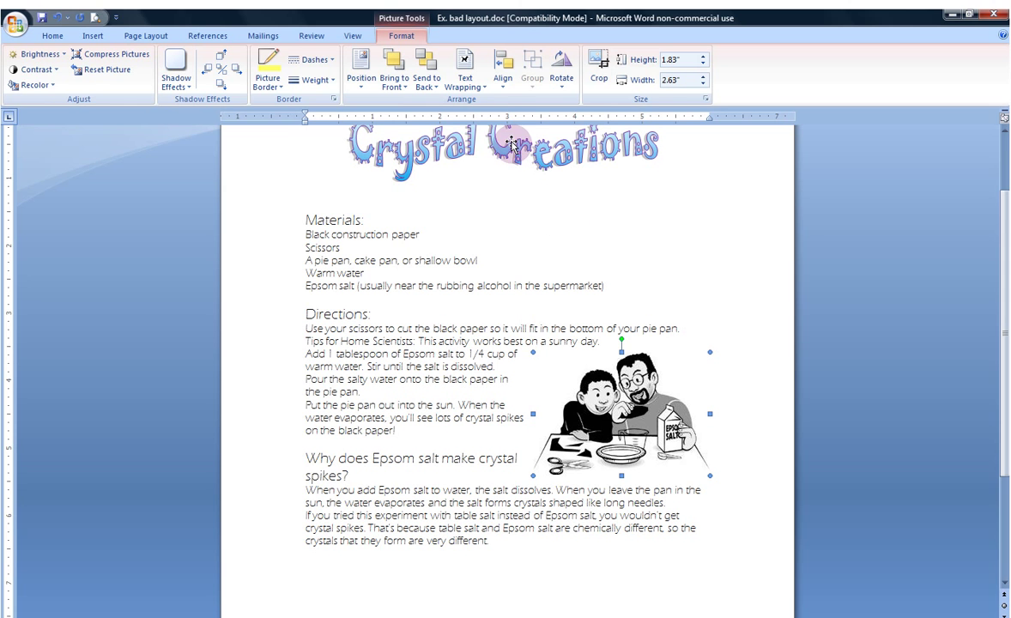
Try the Behind Text and the Top and Bottom wrapping styles on the picture.
left_click(485, 87)
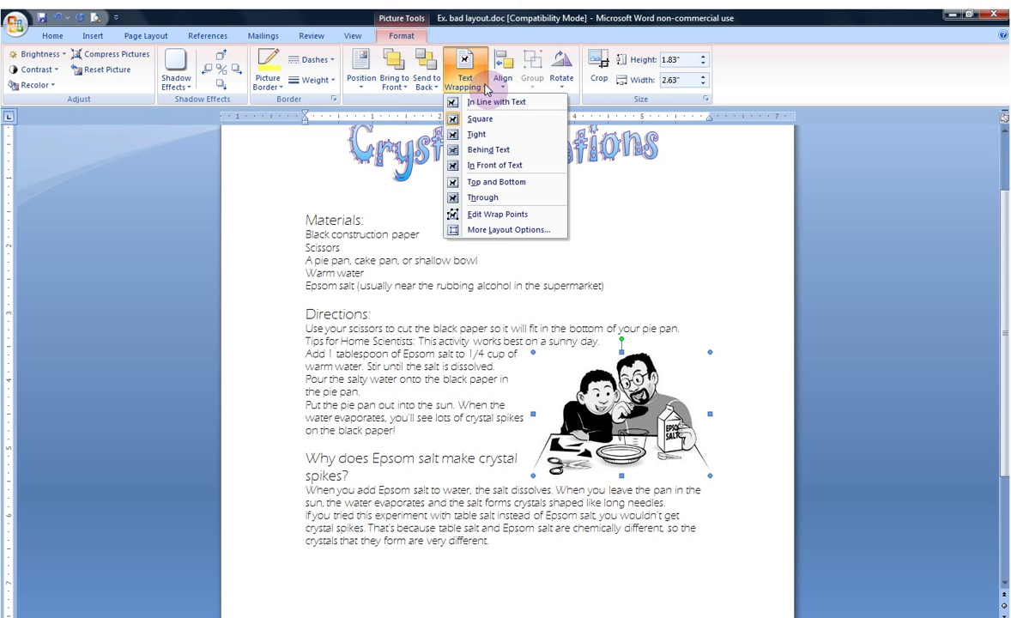
left_click(481, 152)
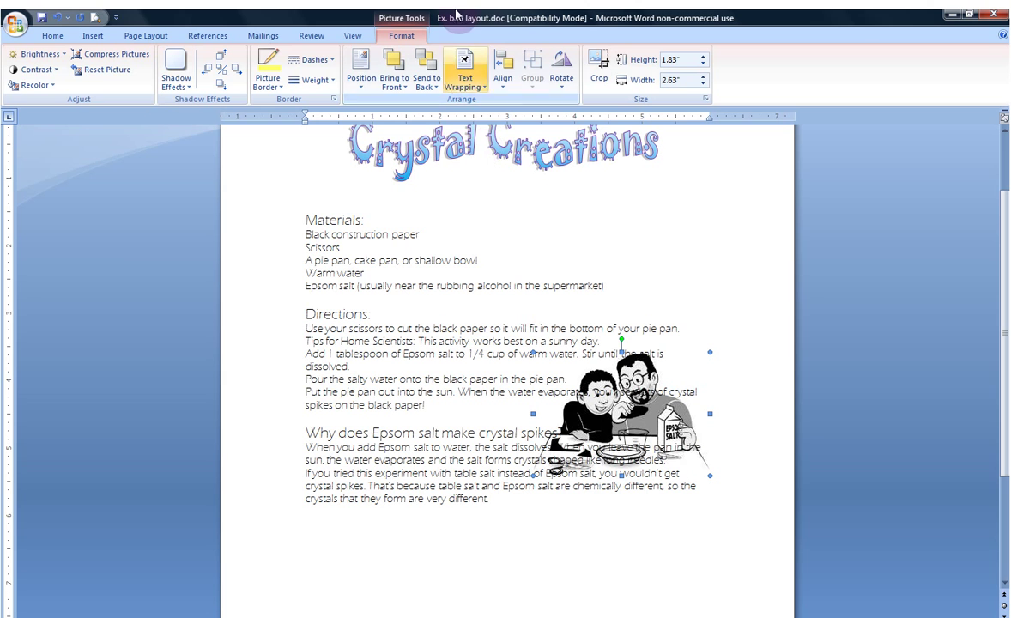
left_click(480, 90)
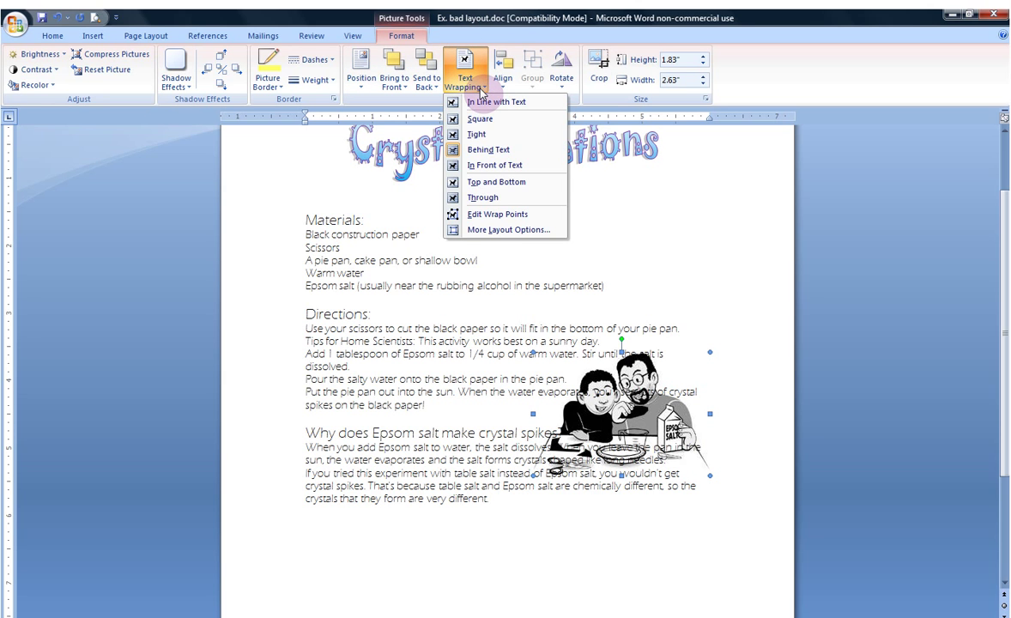
left_click(470, 183)
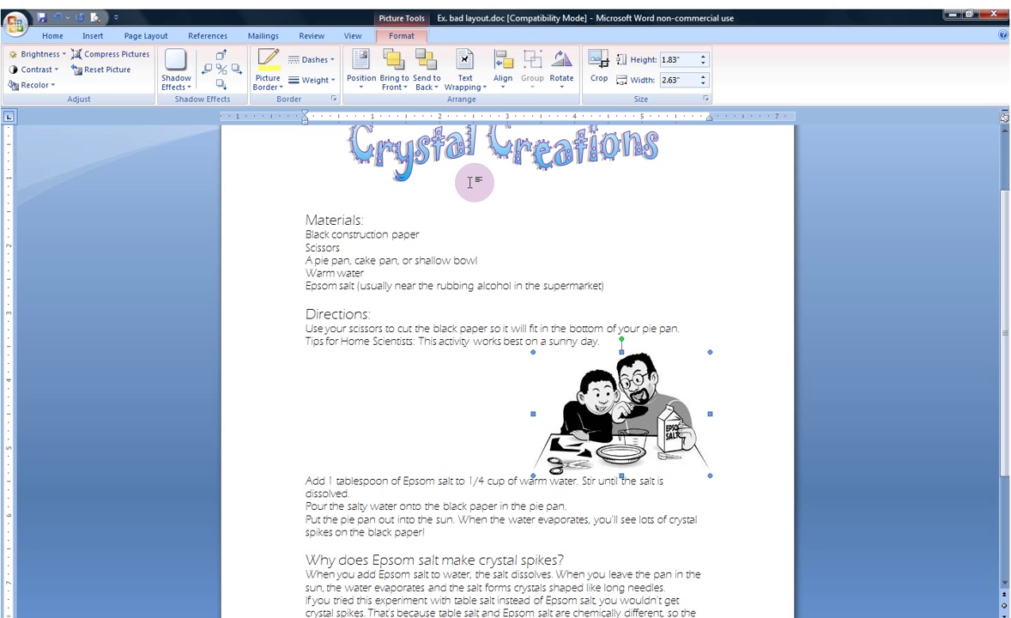
Set the picture's text wrapping to Tight and check the page layout around it.
left_click(466, 82)
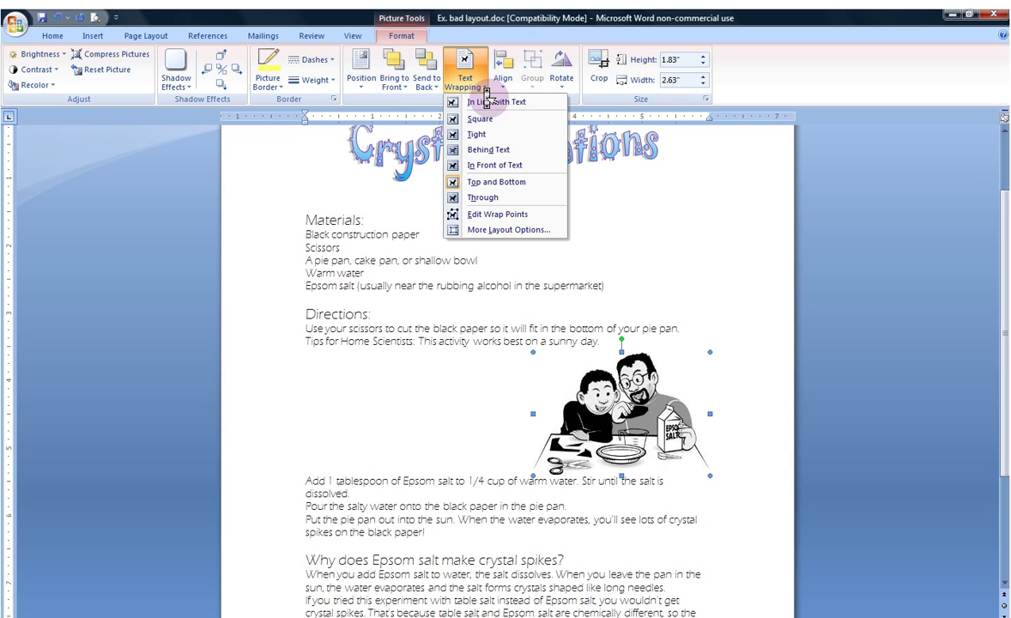
left_click(474, 135)
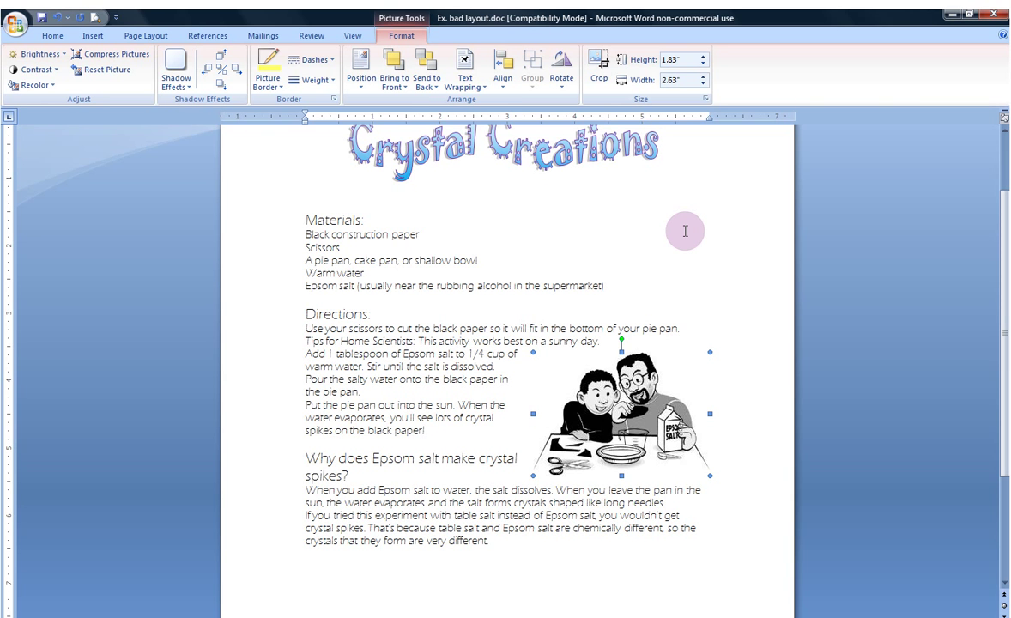
scroll(685, 231, "down", 1)
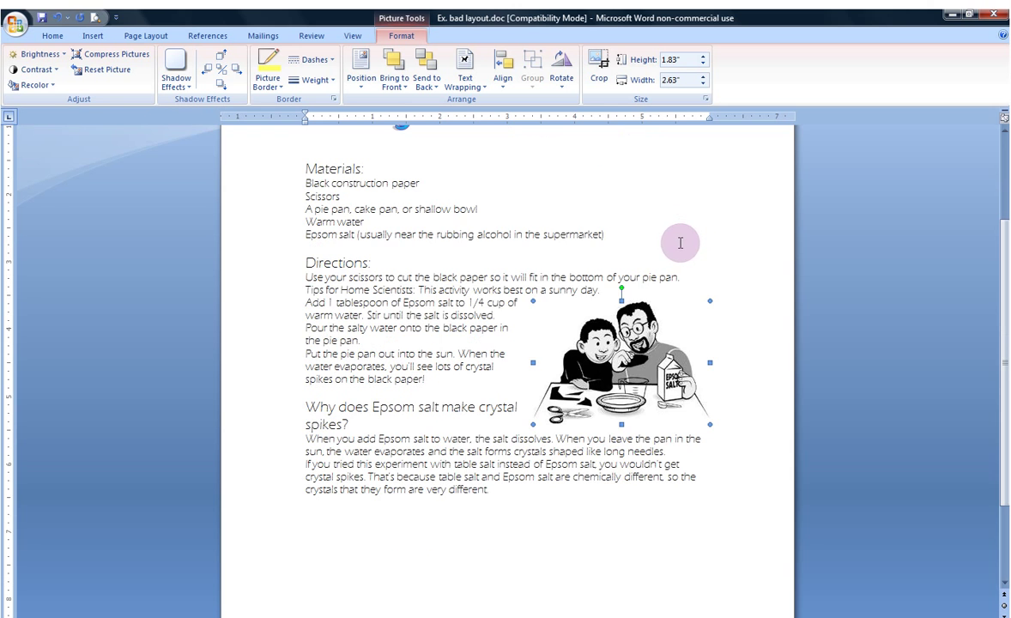
scroll(691, 203, "up", 3)
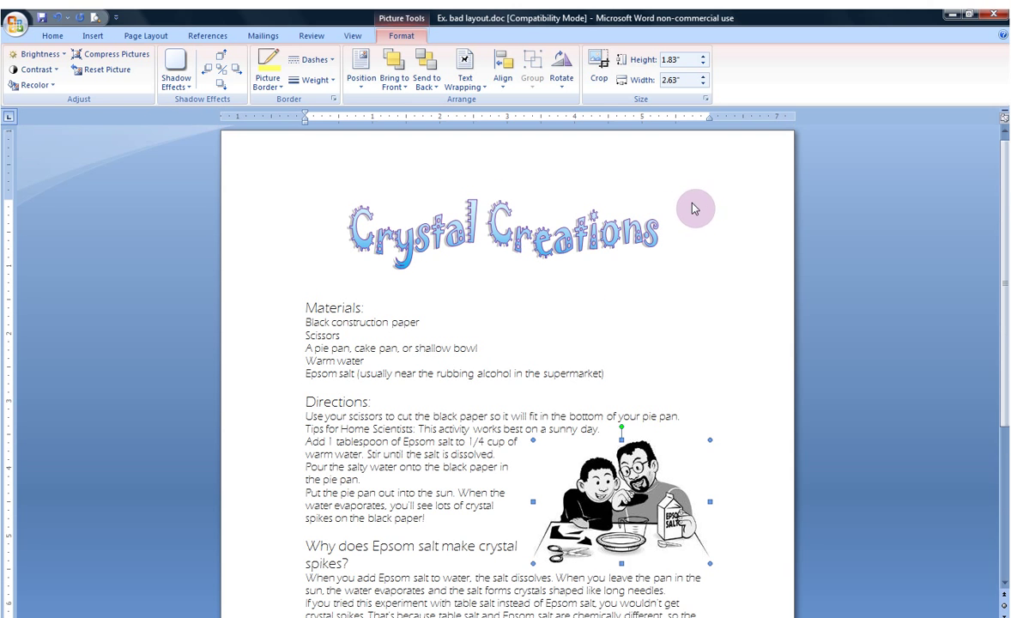
Put the "Tips for Home Scientists" line from the Directions into its own text box.
left_click(605, 335)
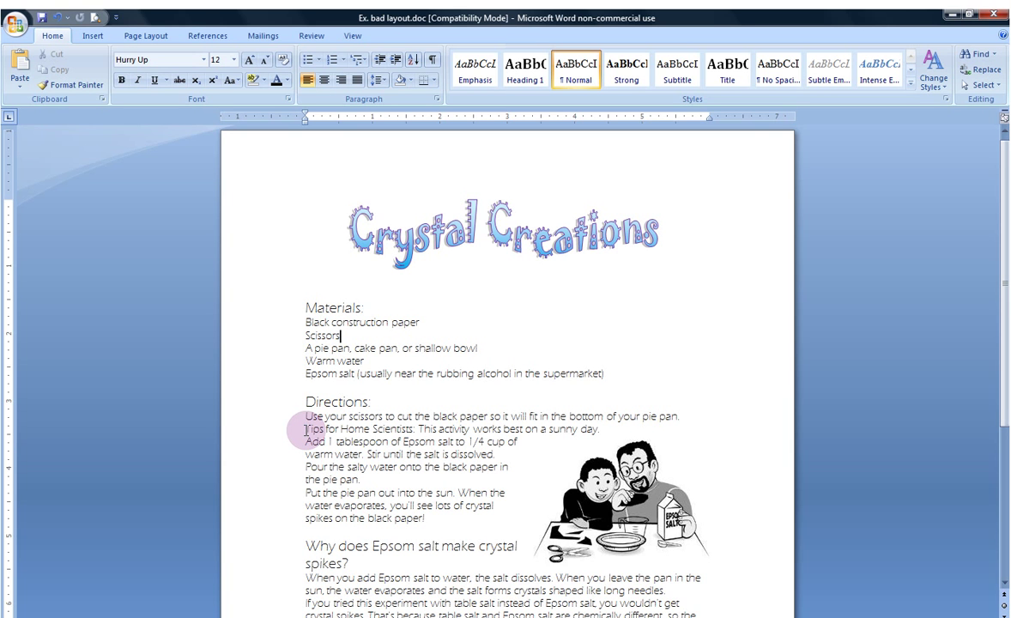
left_click_drag(307, 429, 703, 438)
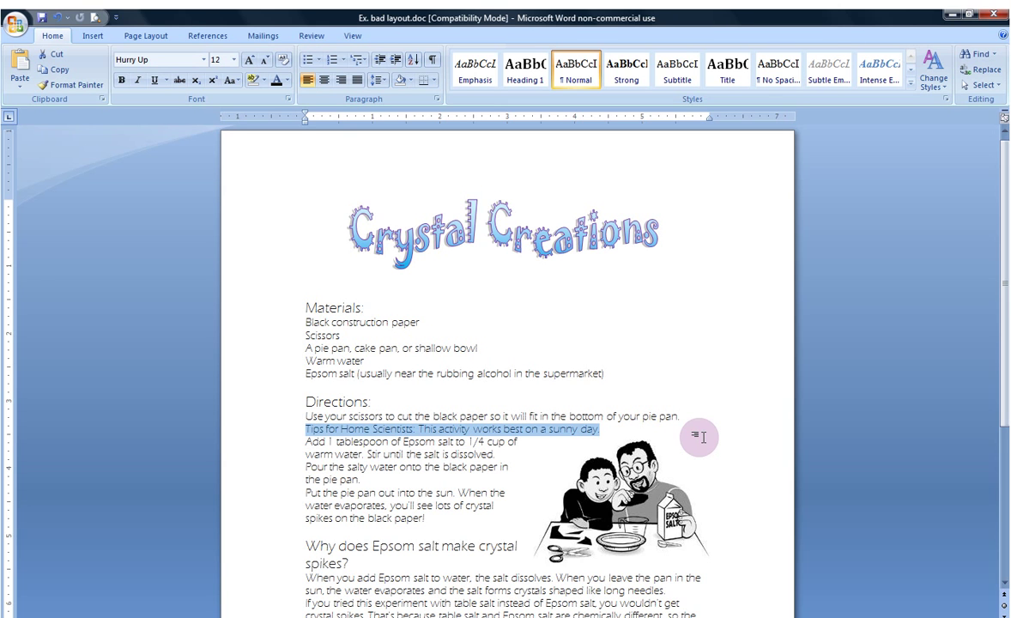
left_click(93, 36)
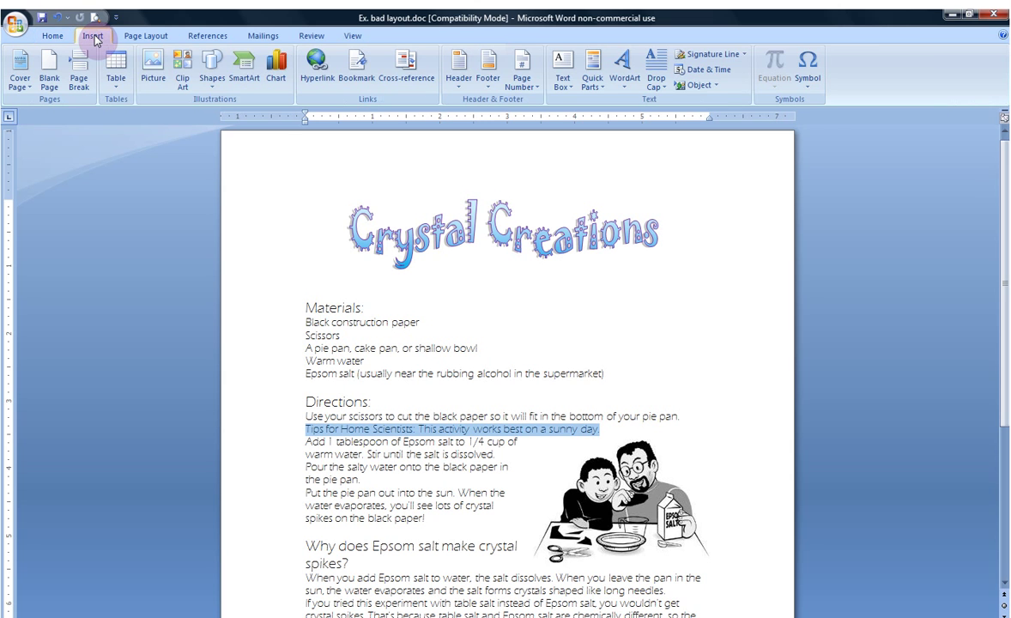
left_click(573, 91)
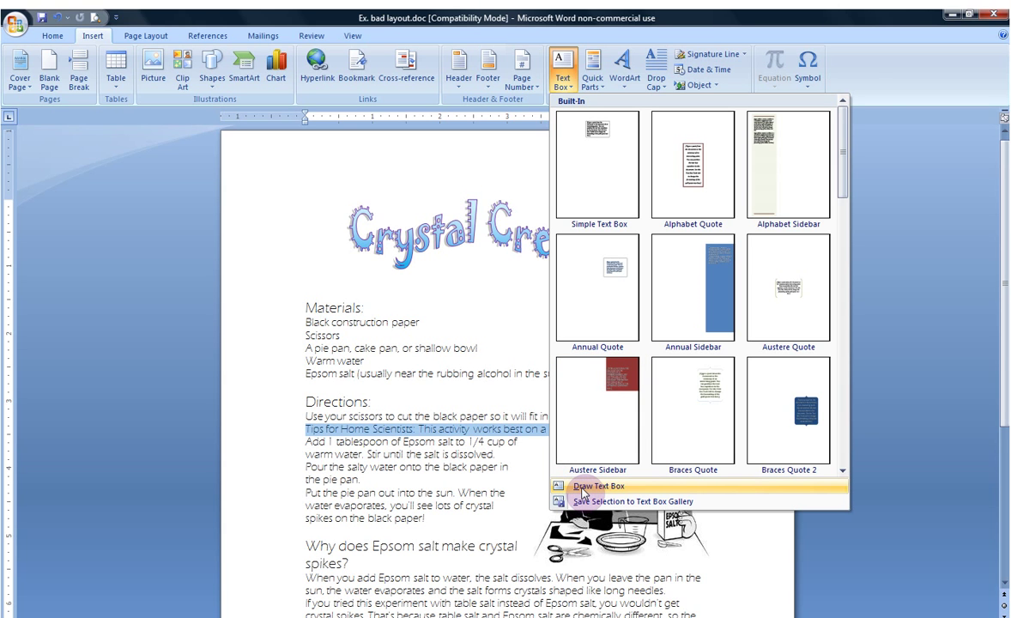
left_click(581, 488)
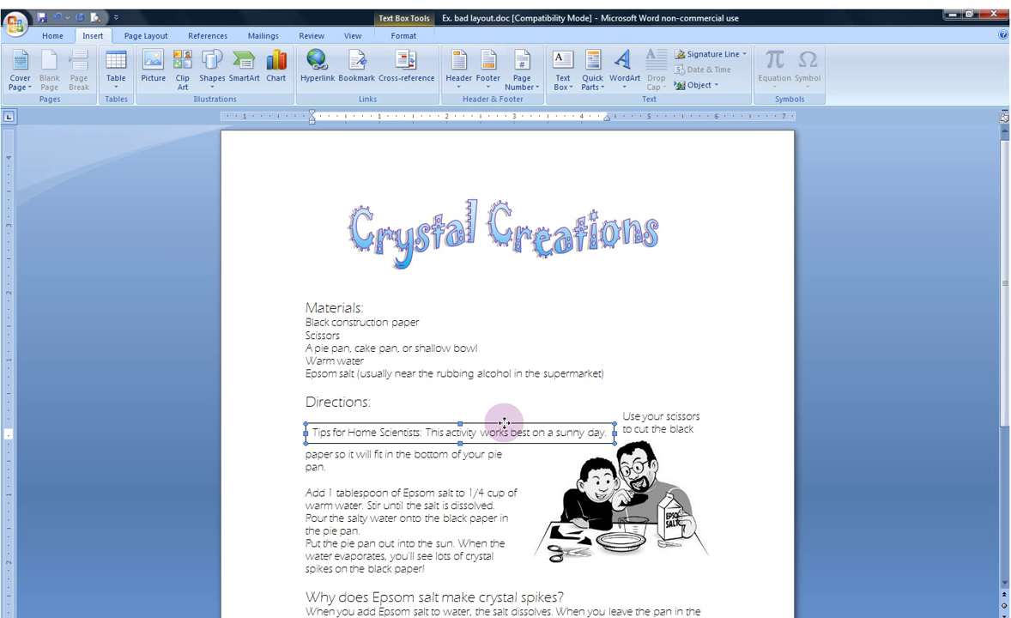
Move the tips text box beside the Directions heading, above the first instruction line.
left_click_drag(505, 423, 599, 393)
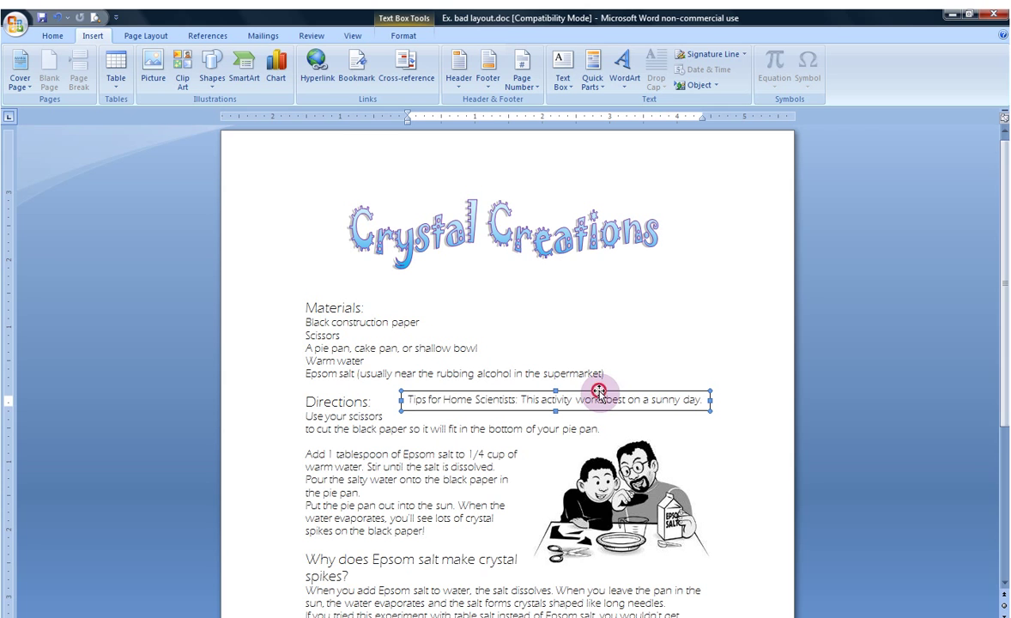
left_click_drag(533, 515, 620, 387)
scroll(668, 358, "down", 2)
scroll(672, 369, "up", 2)
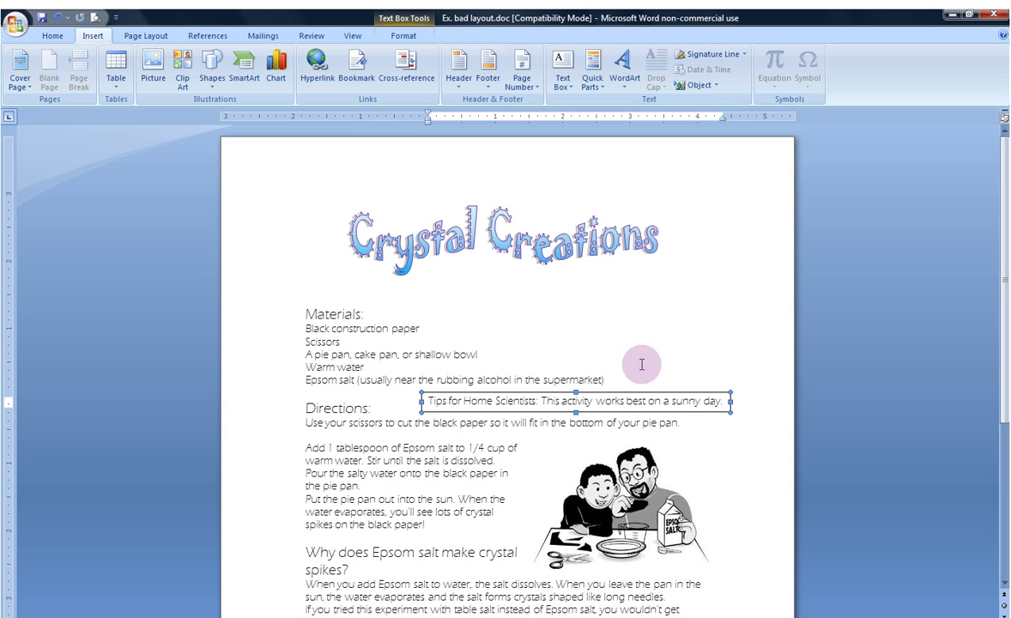
left_click(651, 351)
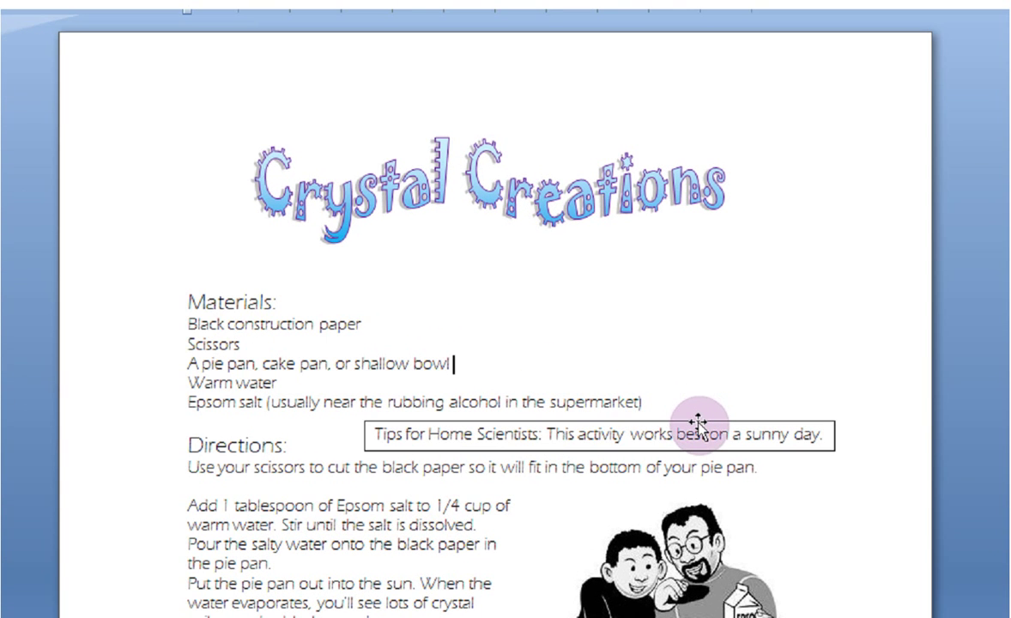
Apply the Linear Up Gradient - Accent 6 style to the tips text box.
left_click(698, 423)
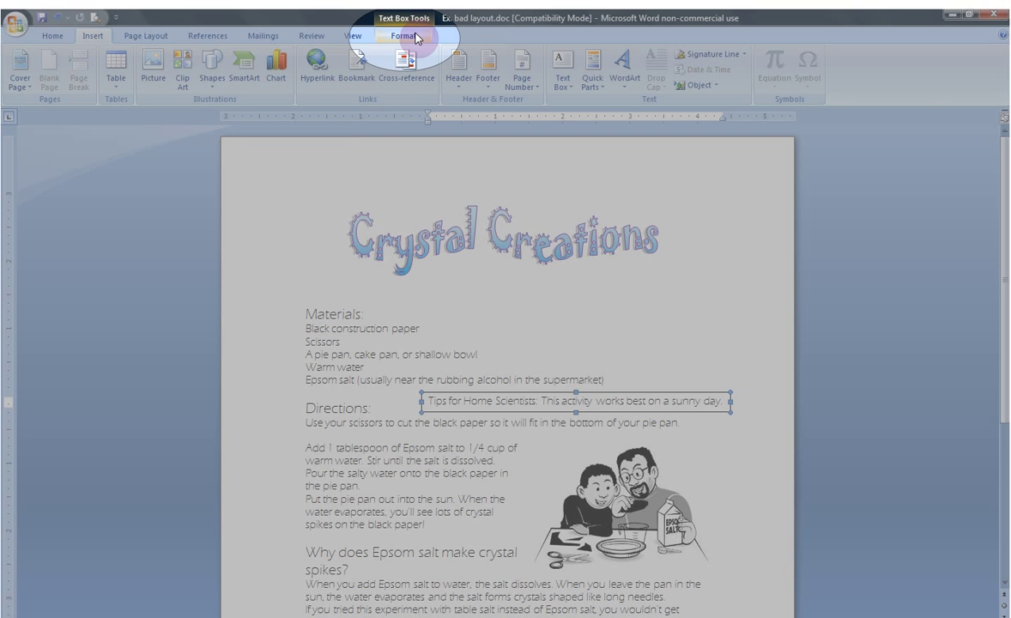
left_click(403, 36)
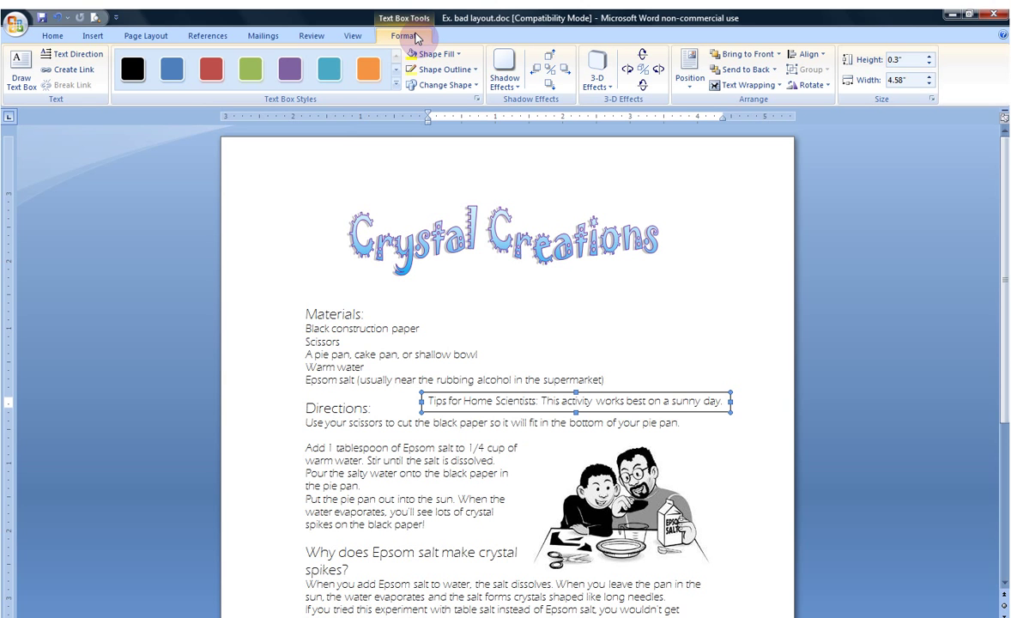
left_click(395, 84)
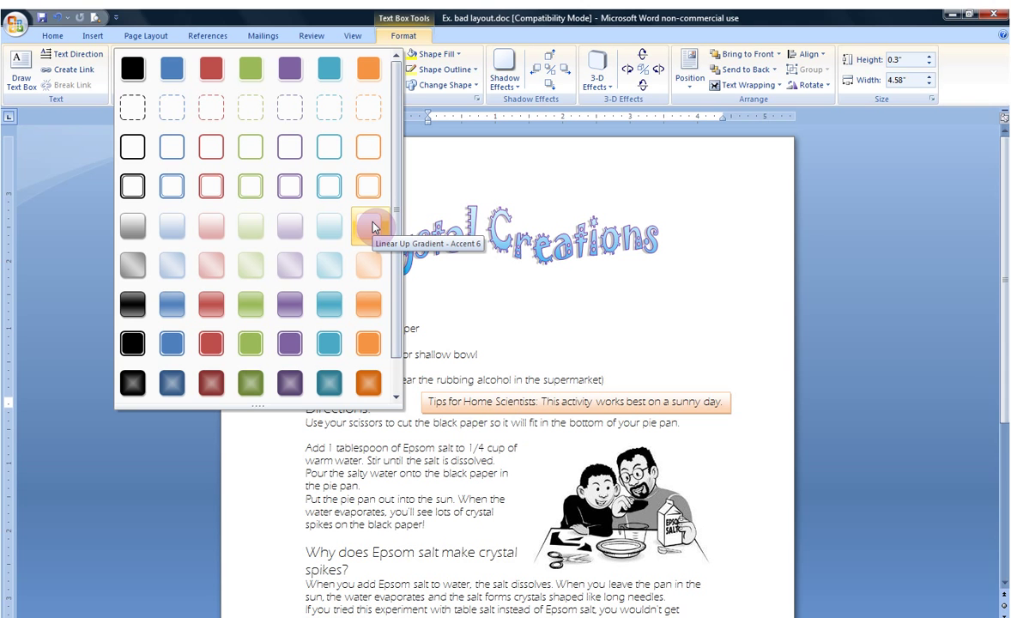
left_click(373, 227)
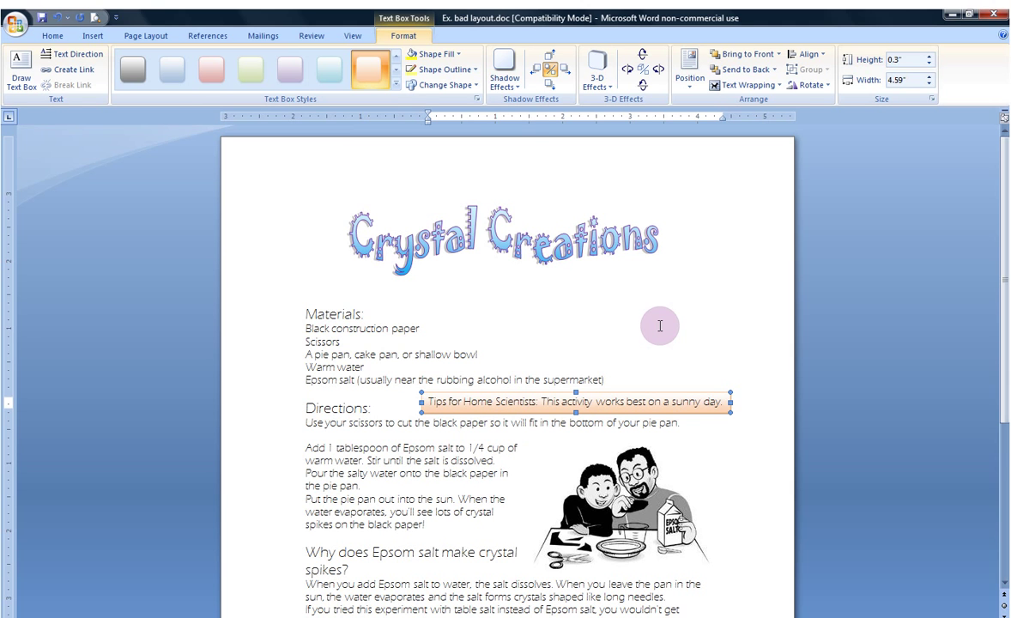
Give the tips text box a darker orange theme-color outline with a weight of 2¼ pt.
left_click(476, 70)
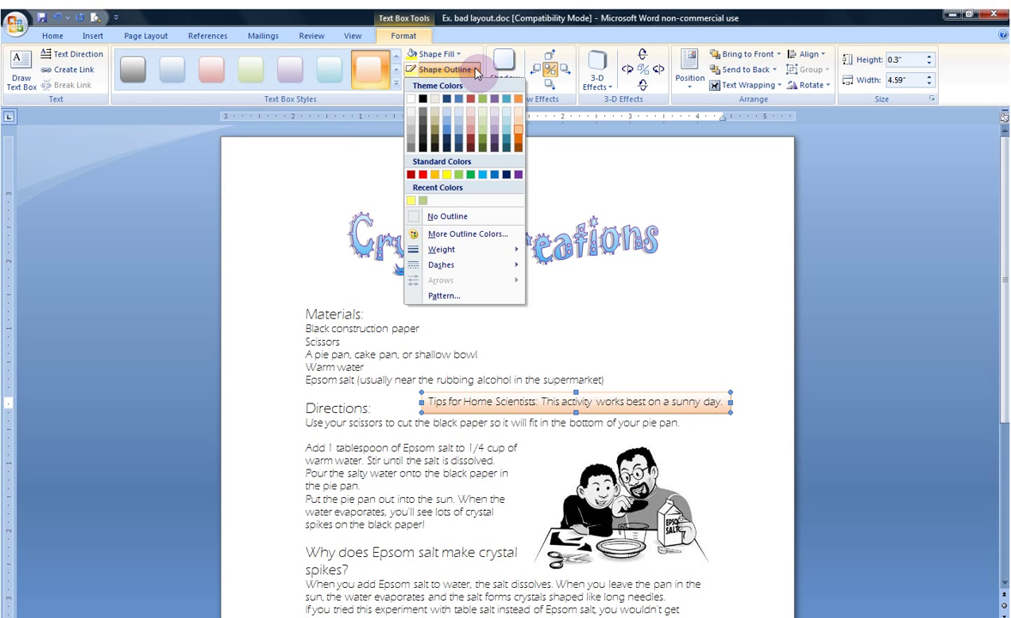
left_click(520, 141)
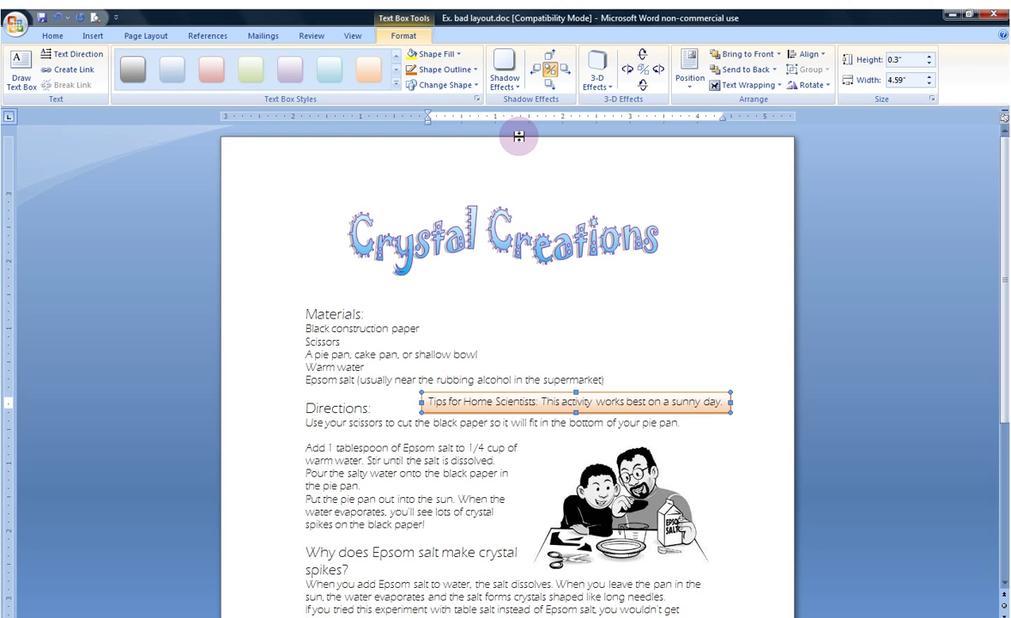
left_click(474, 70)
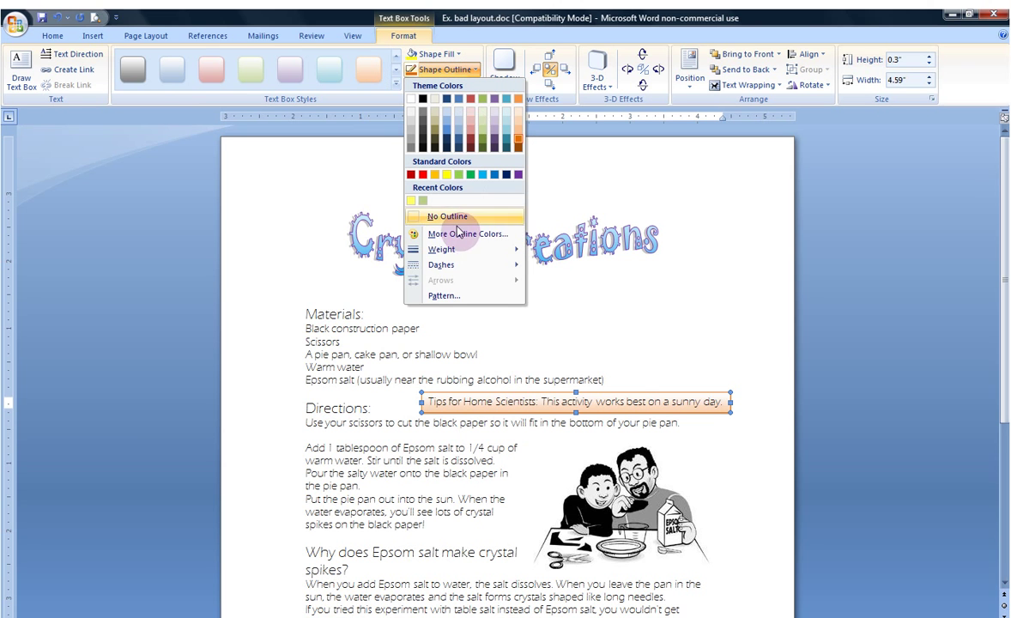
mouse_move(433, 250)
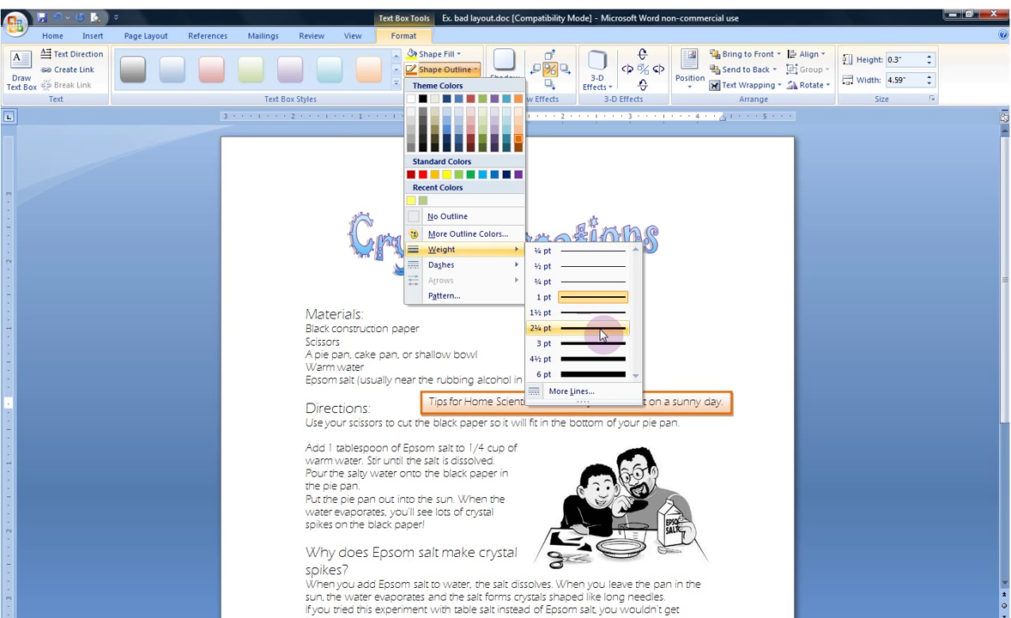
left_click(601, 334)
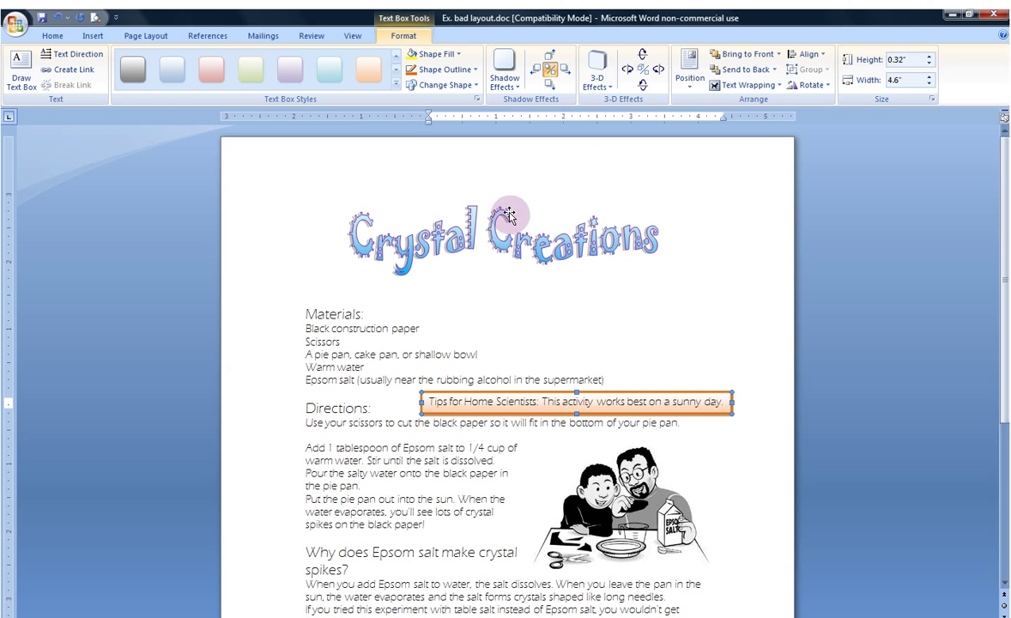
Change the shape of the tips text box to the rounded flowchart terminator.
left_click(477, 86)
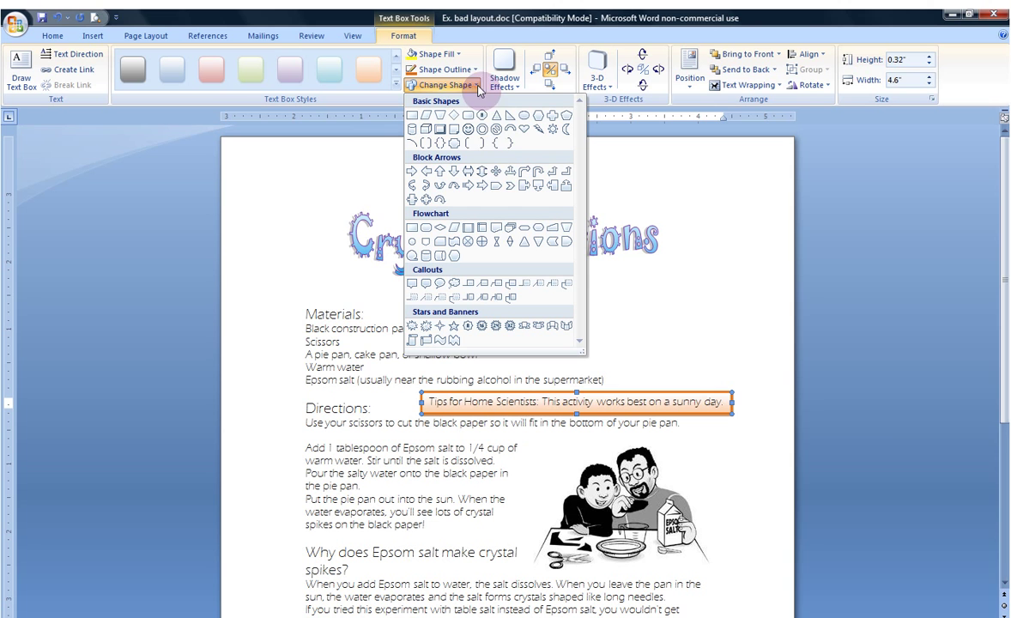
left_click(524, 230)
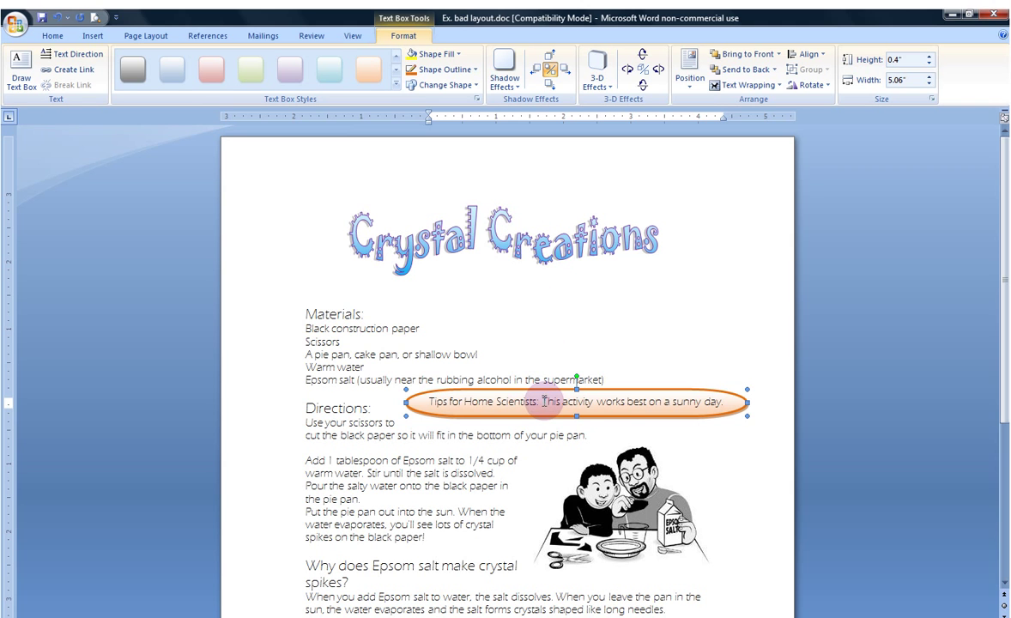
Put "This activity works best on a sunny day." on a second line and enlarge the tips shape to about 0.7" high.
left_click(546, 399)
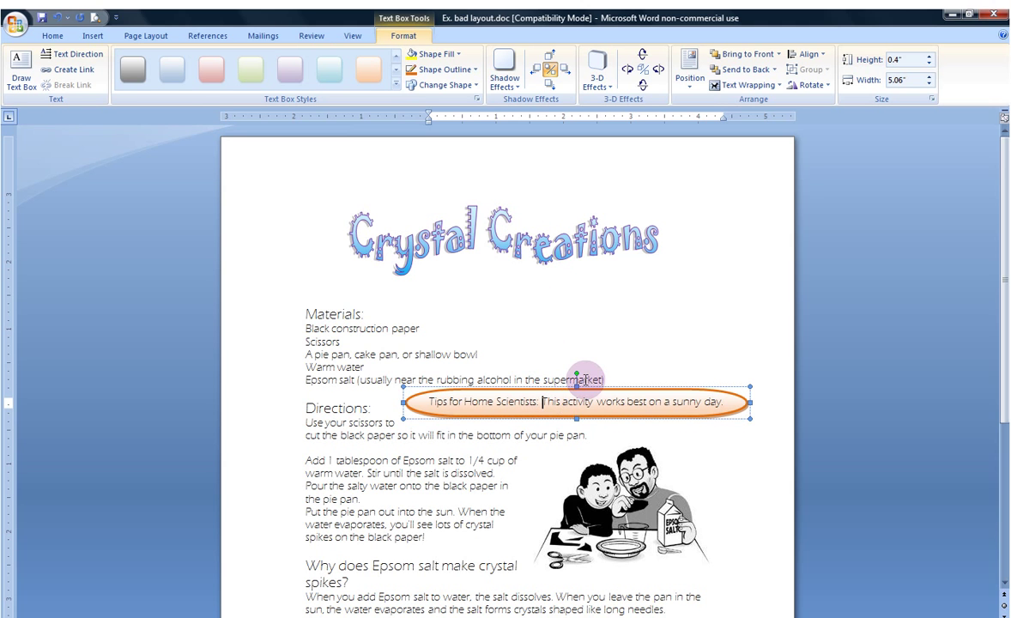
key("shift+End")
key("ctrl+x")
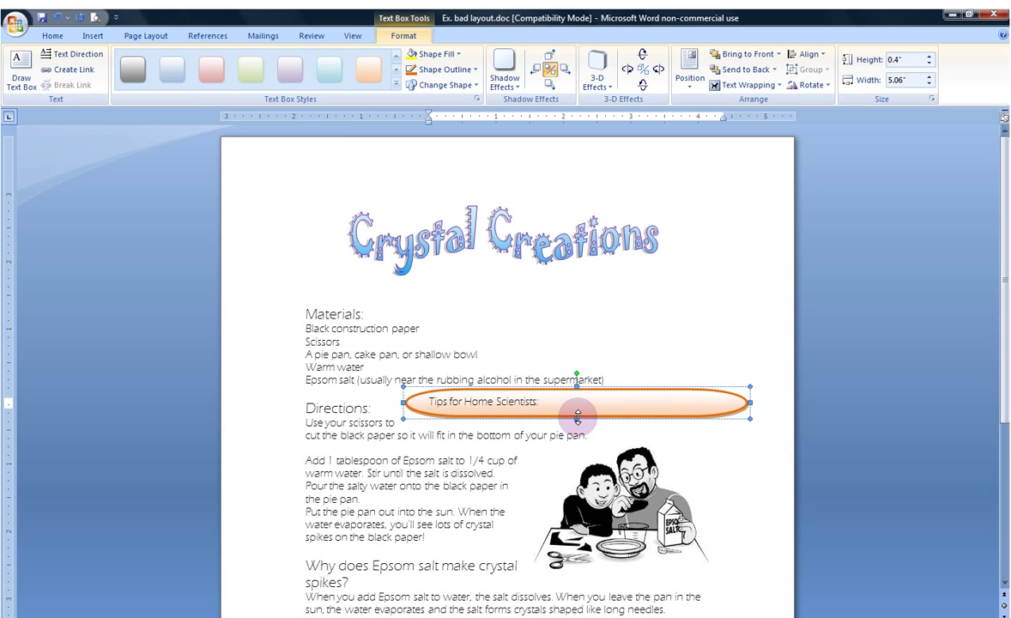
left_click_drag(578, 417, 427, 411)
scroll(575, 339, "down", 3)
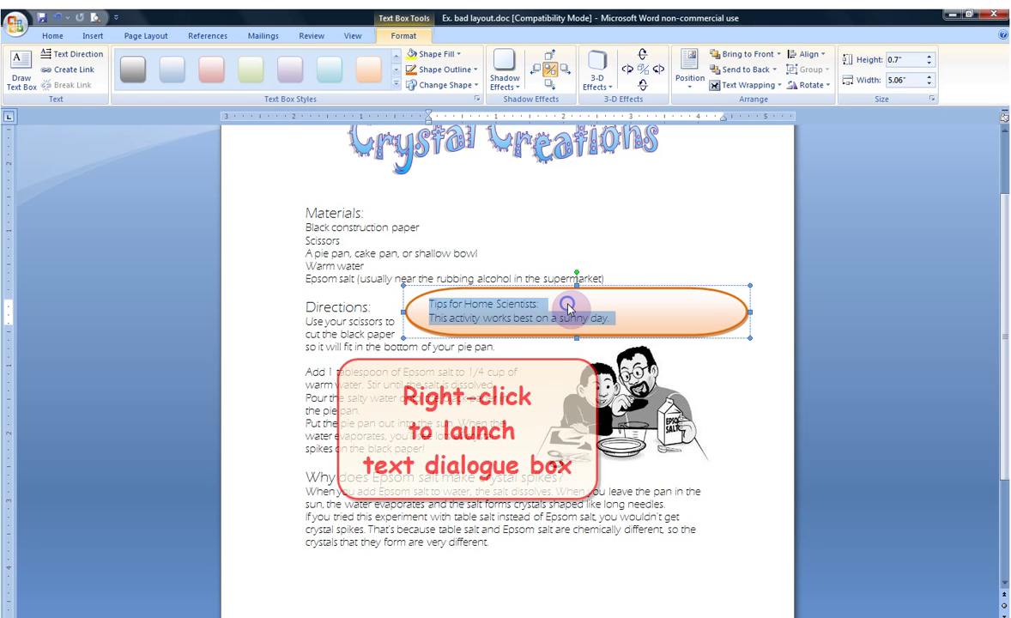
Center both lines of the tips text and narrow the shape to about 3.89" wide.
right_click(568, 309)
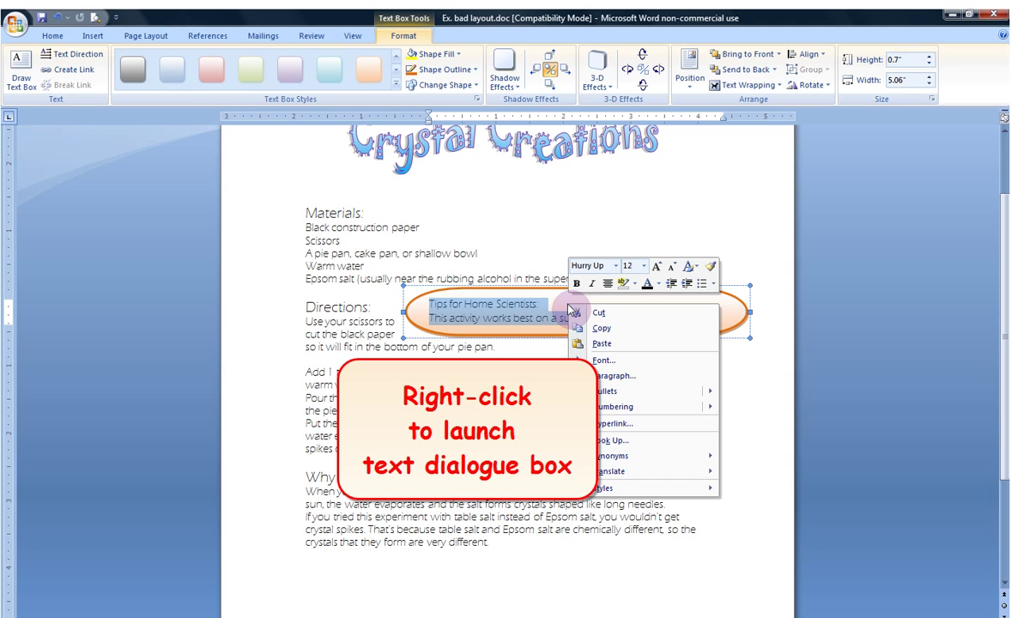
left_click(608, 284)
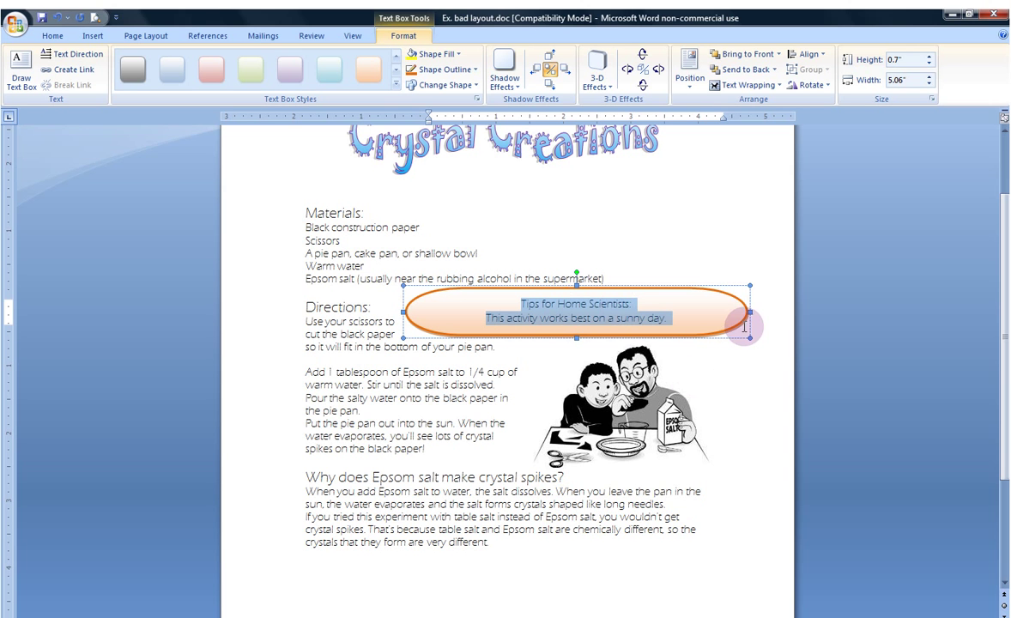
left_click(751, 313)
left_click_drag(751, 312, 666, 316)
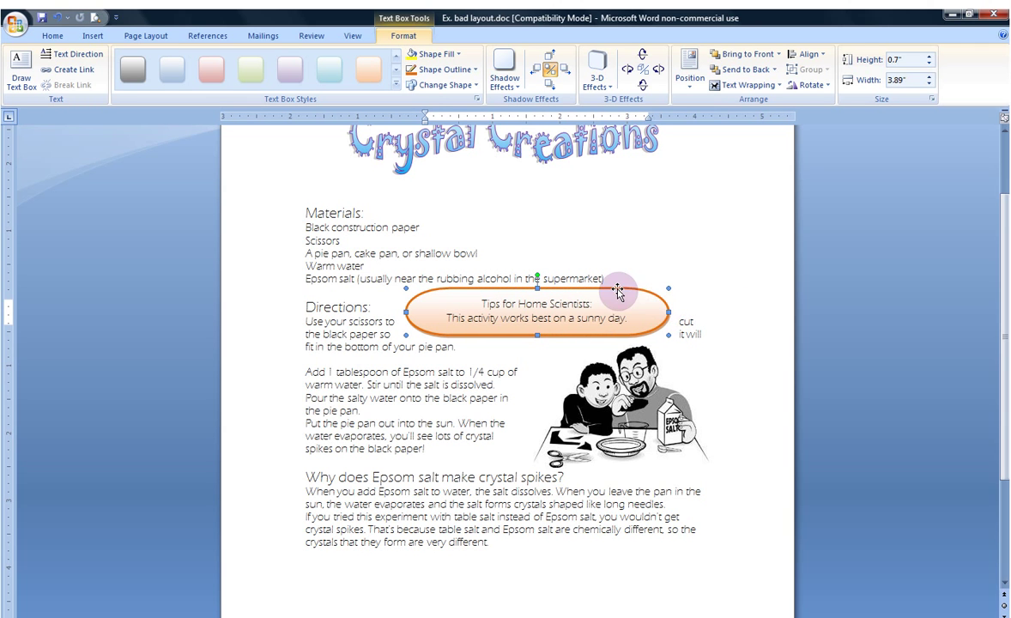
Move the tips shape beside the Materials list and set its text wrapping to Tight.
left_click_drag(617, 287, 707, 229)
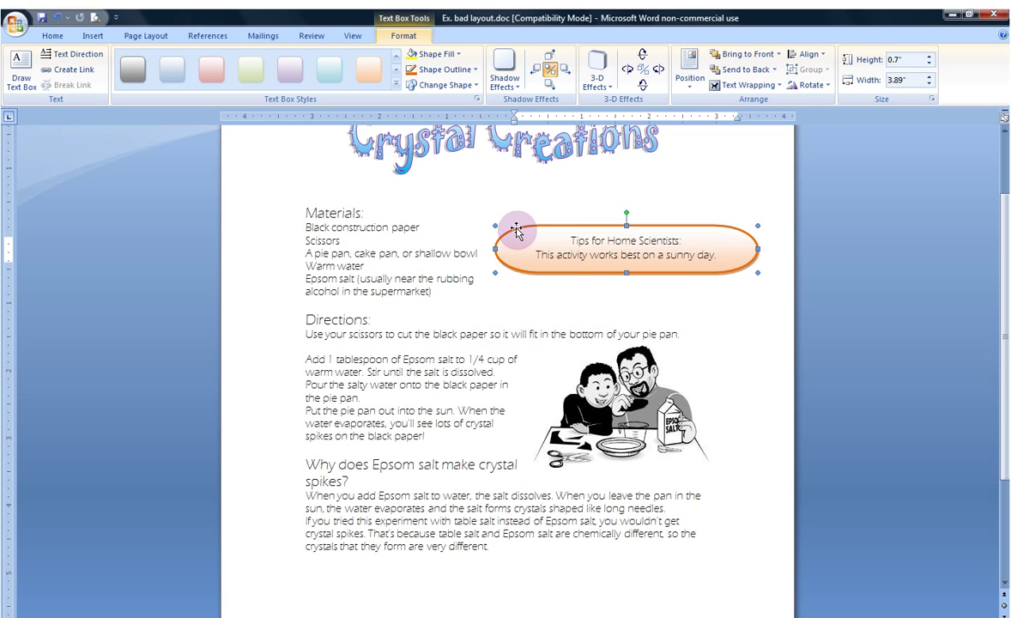
left_click(783, 86)
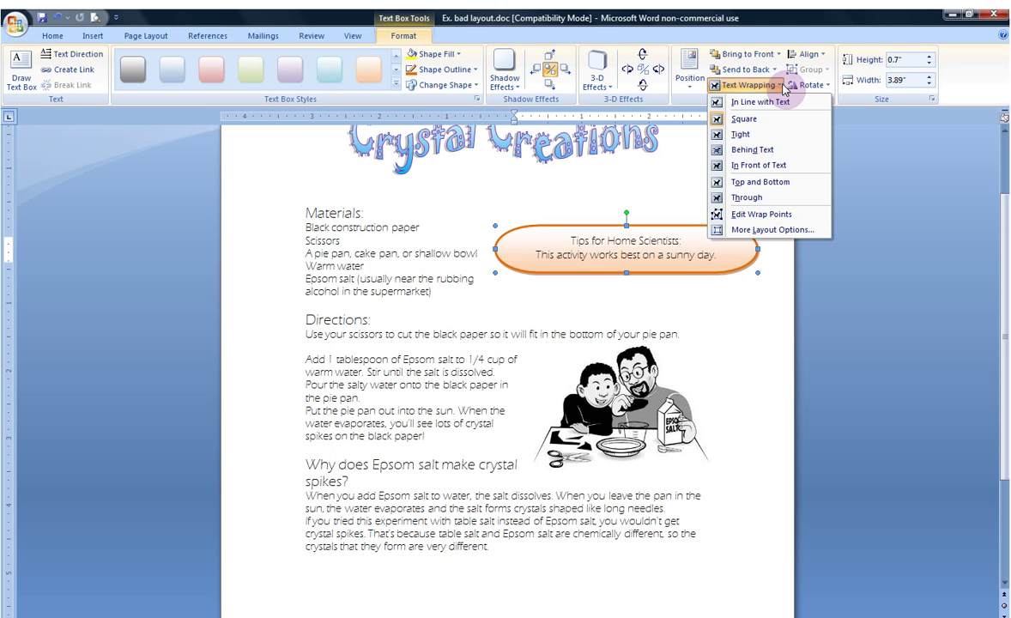
left_click(740, 134)
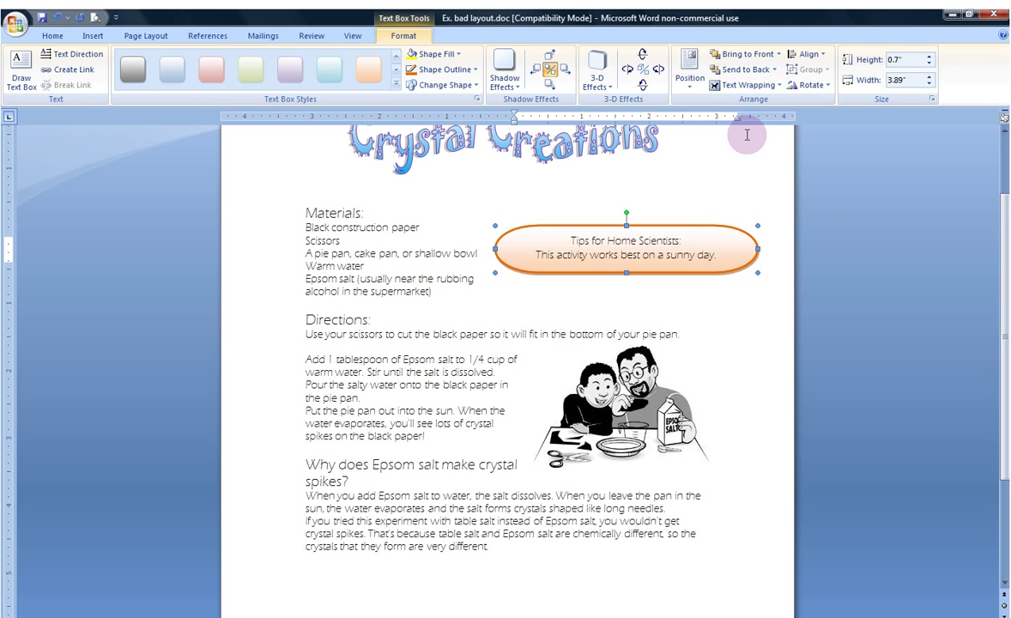
Deselect the tips shape and check the finished layout in the One Page view.
scroll(723, 337, "down", 1)
left_click(724, 339)
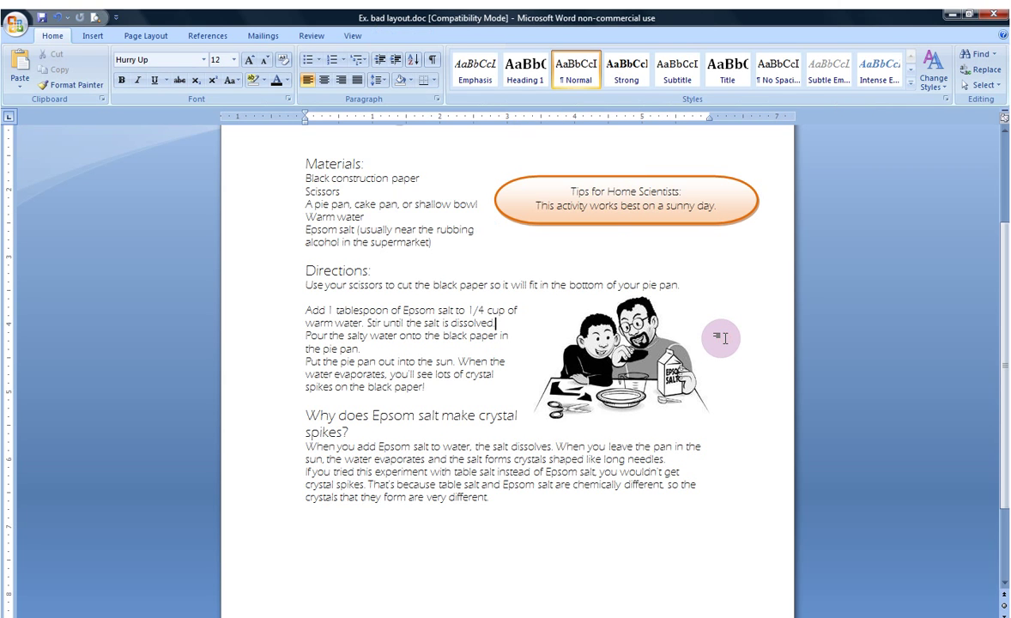
left_click(352, 36)
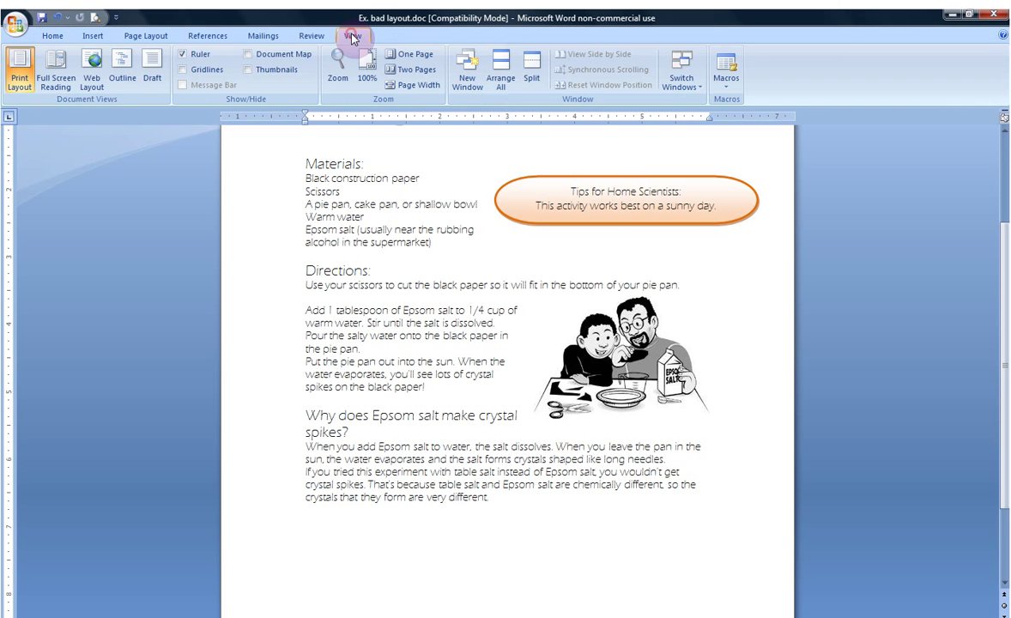
left_click(392, 57)
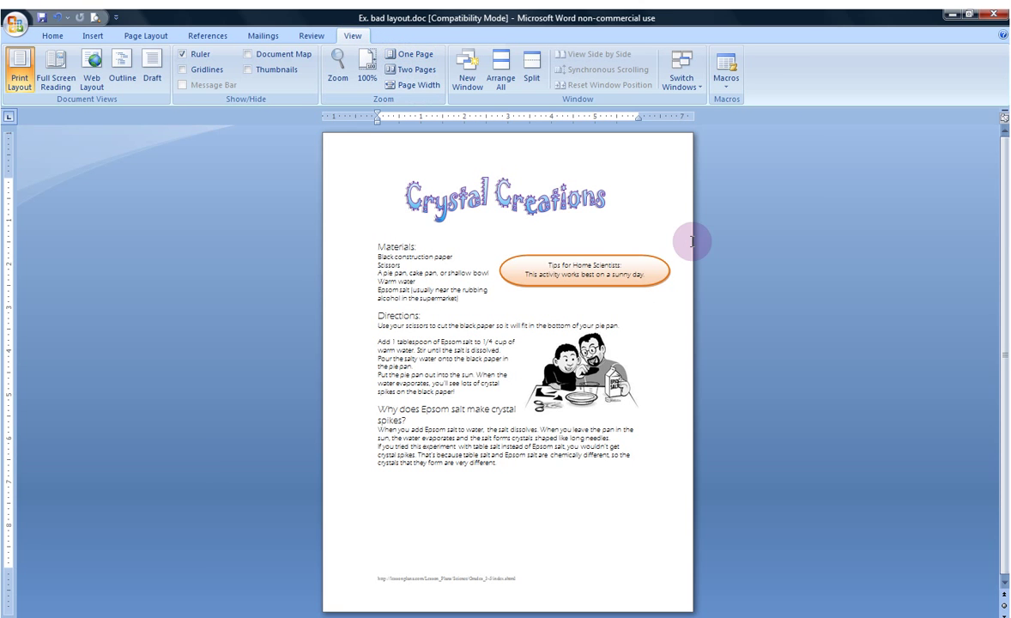